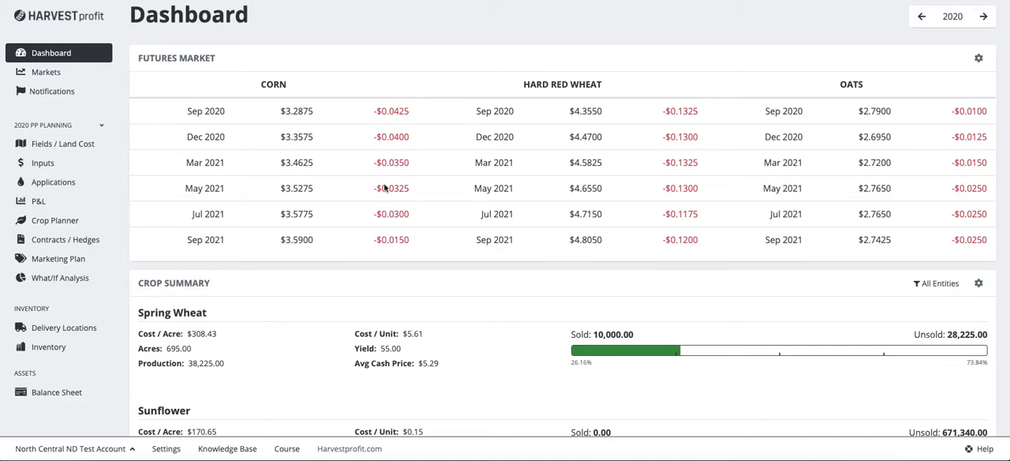
Step: Review the Crop Planner's existing entity shares and the owner options for the NORTH 500 field
{"action": "left_click", "coordinate": [48, 226]}
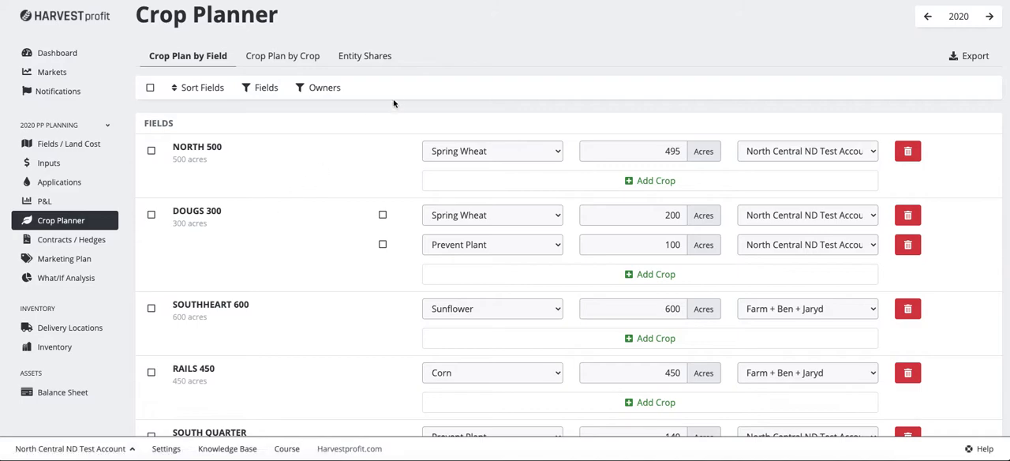
{"action": "left_click", "coordinate": [365, 57]}
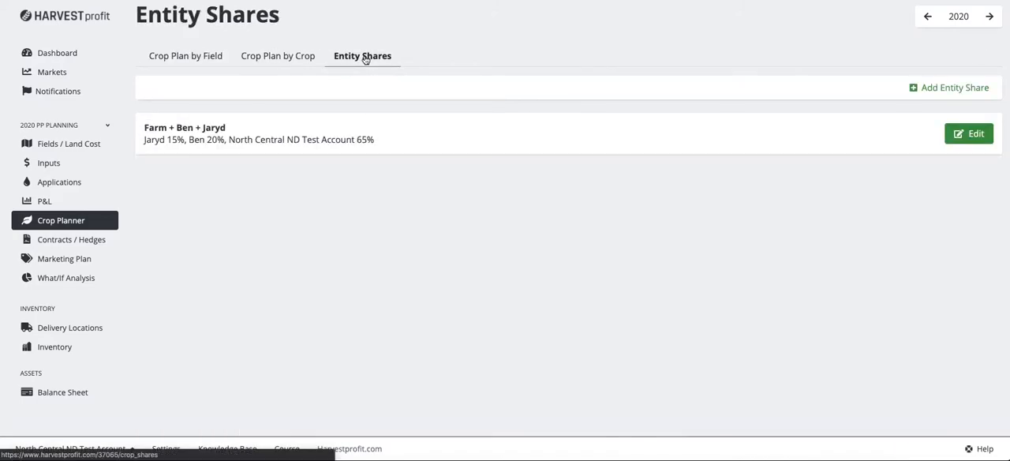
{"action": "left_click", "coordinate": [178, 57]}
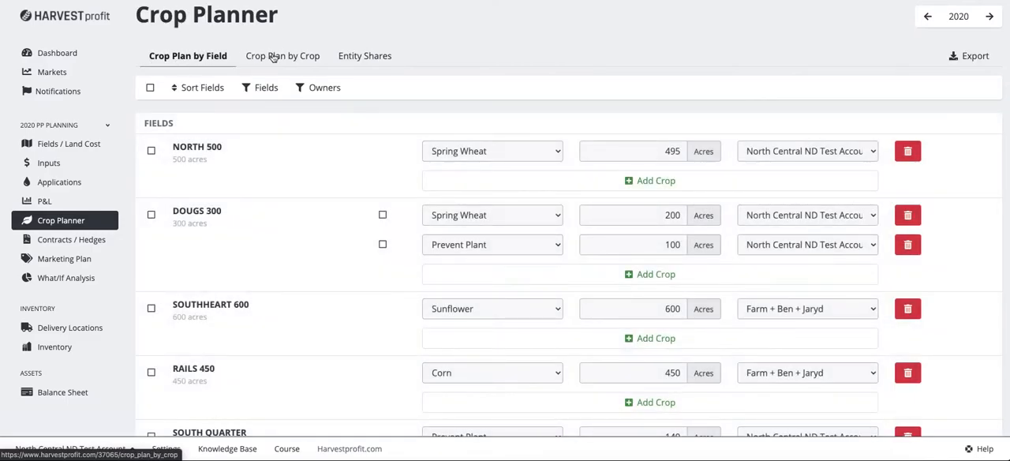
{"action": "left_click", "coordinate": [805, 147]}
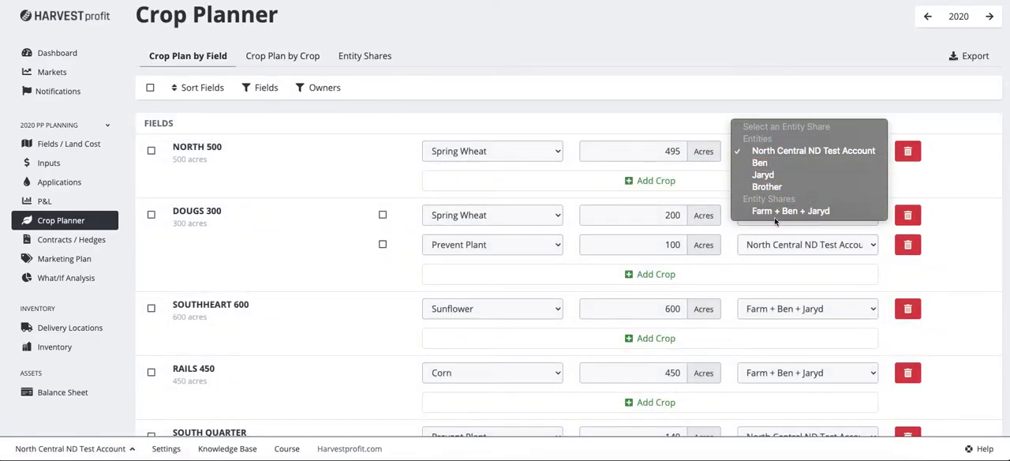
{"action": "left_click", "coordinate": [623, 51]}
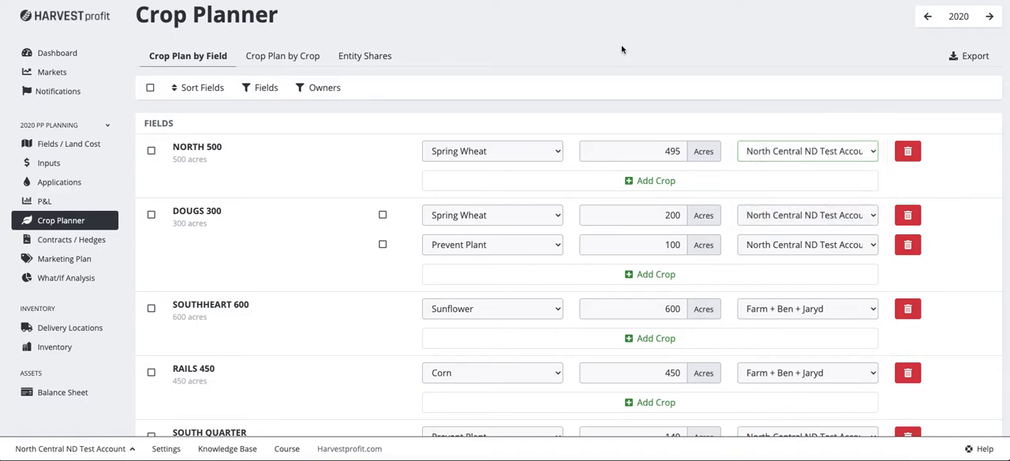
Step: Add a grower/entity called "Dad" in the account's entity settings
{"action": "left_click", "coordinate": [167, 448]}
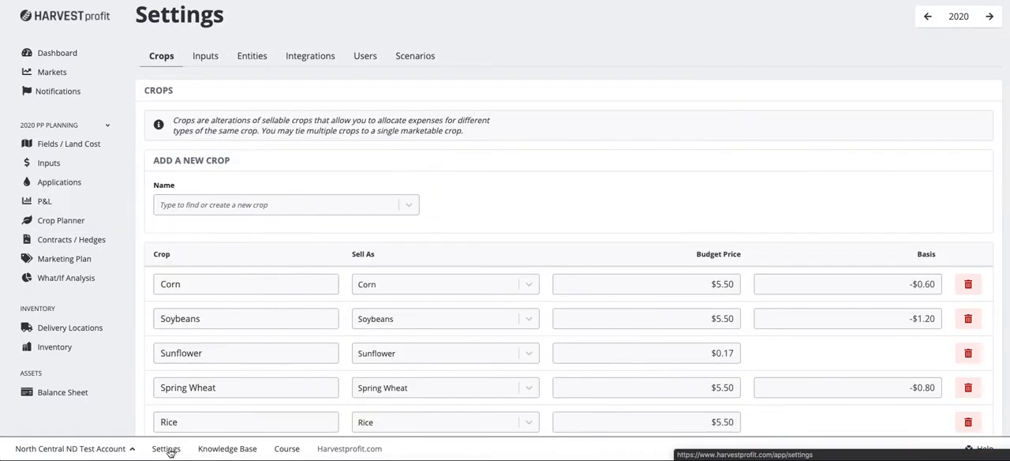
{"action": "left_click", "coordinate": [252, 56]}
{"action": "left_click", "coordinate": [221, 278]}
{"action": "type", "text": "Dad"}
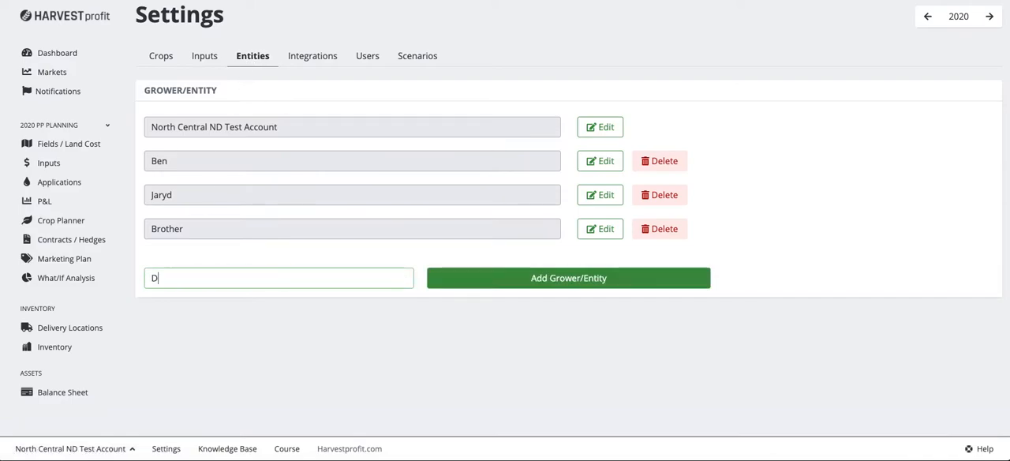
{"action": "left_click", "coordinate": [644, 283]}
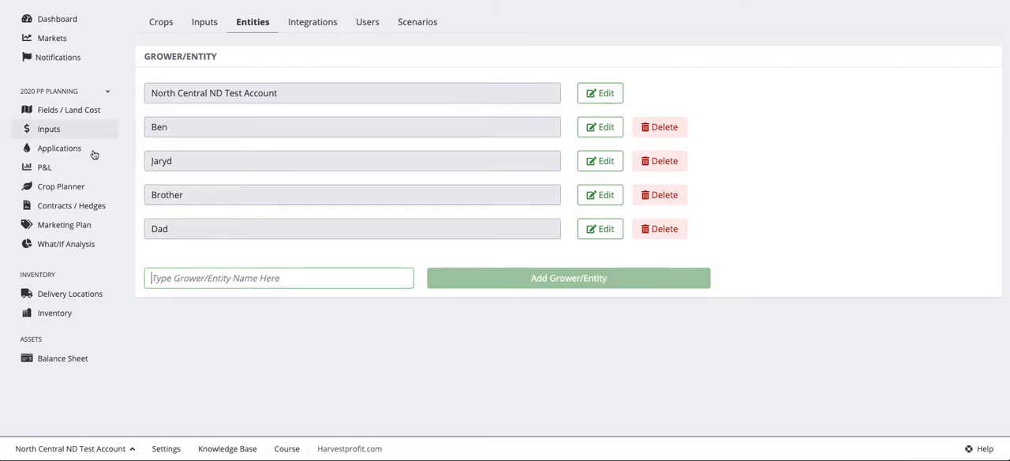
Step: Return to the Crop Planner, reload it and check whether Dad is offered as an owner of the NORTH 500 field
{"action": "left_click", "coordinate": [60, 188]}
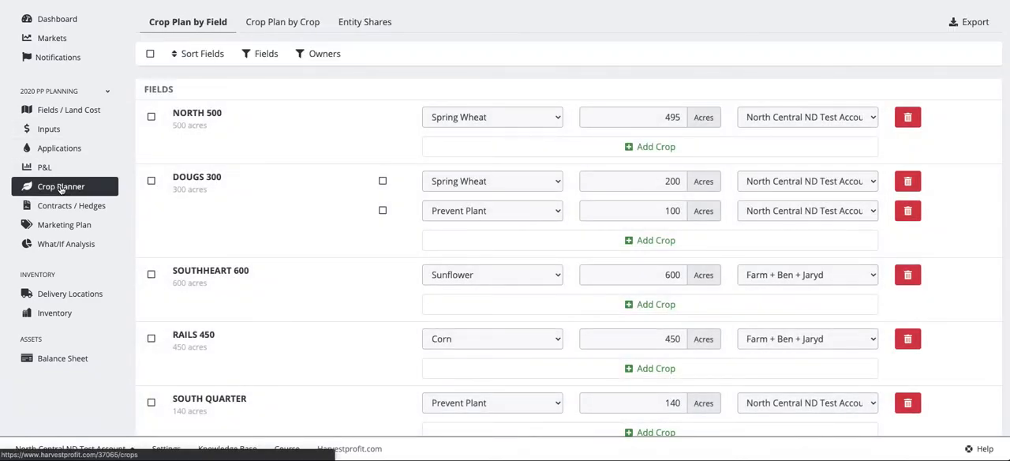
{"action": "left_click", "coordinate": [744, 118]}
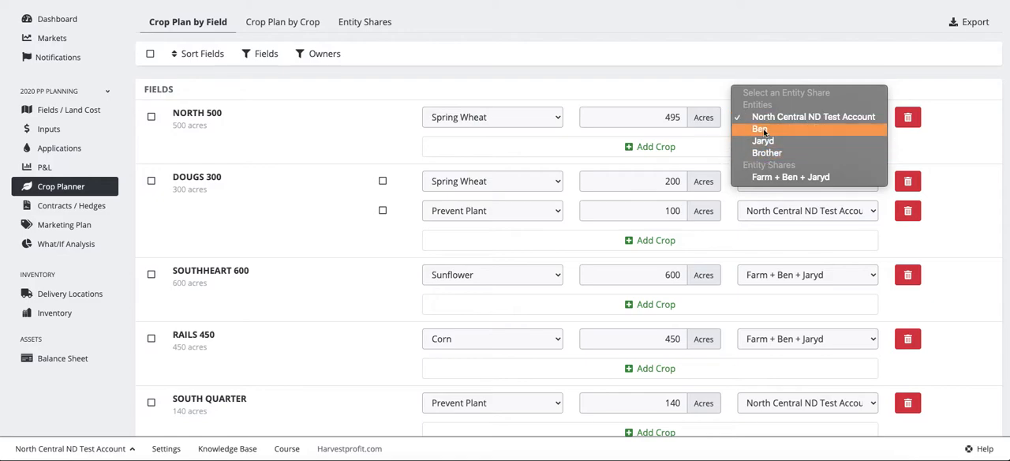
{"action": "left_click", "coordinate": [366, 136]}
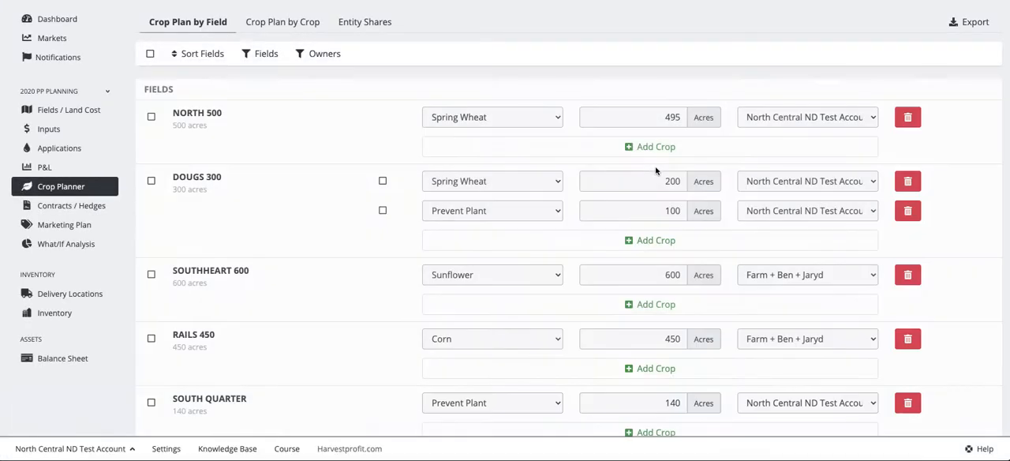
{"action": "left_click", "coordinate": [789, 117]}
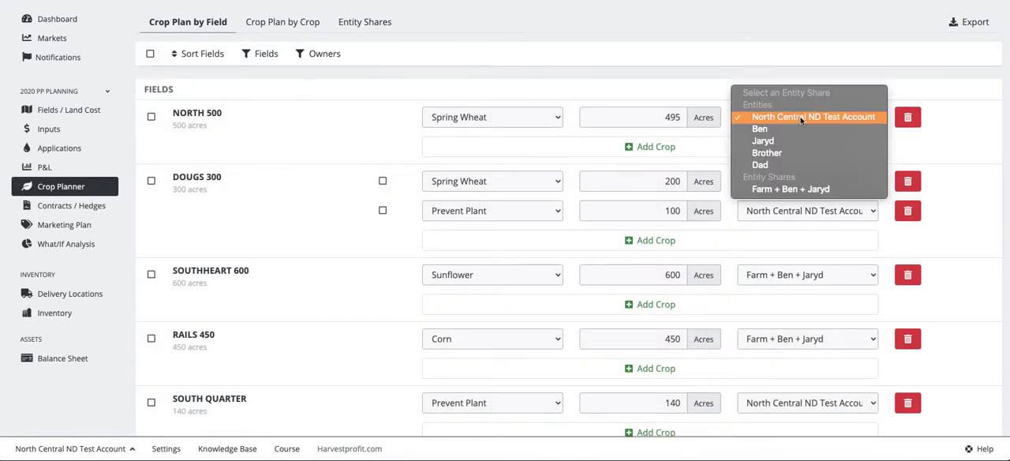
{"action": "left_click", "coordinate": [316, 136]}
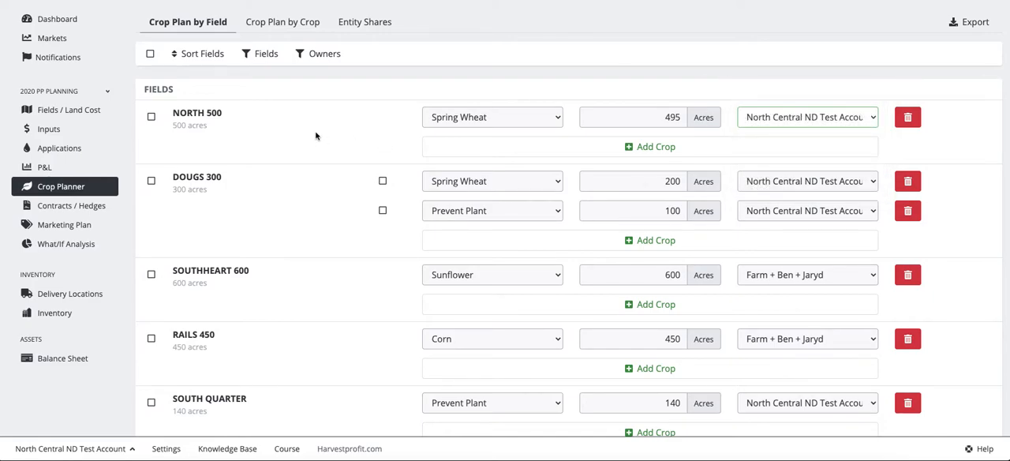
Step: Create a new entity share in the Crop Planner and name it "Farm Partnership"
{"action": "left_click", "coordinate": [360, 27]}
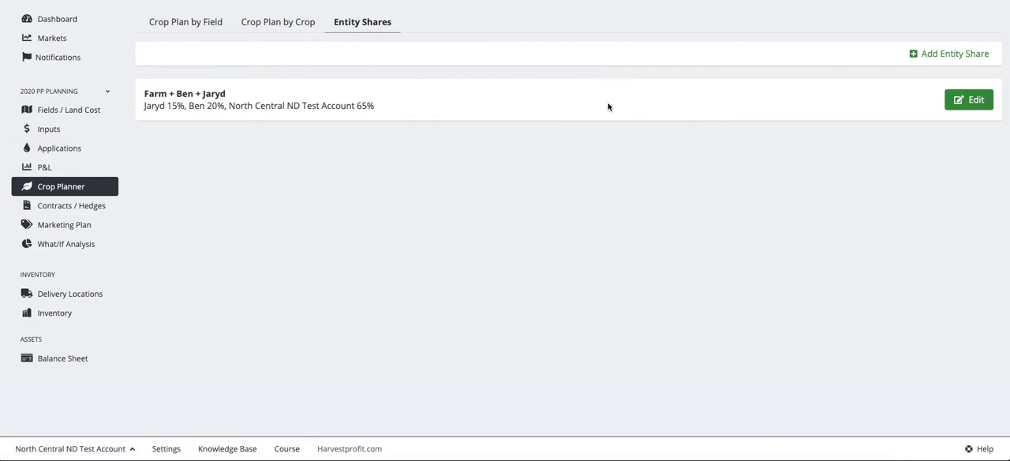
{"action": "left_click", "coordinate": [914, 53]}
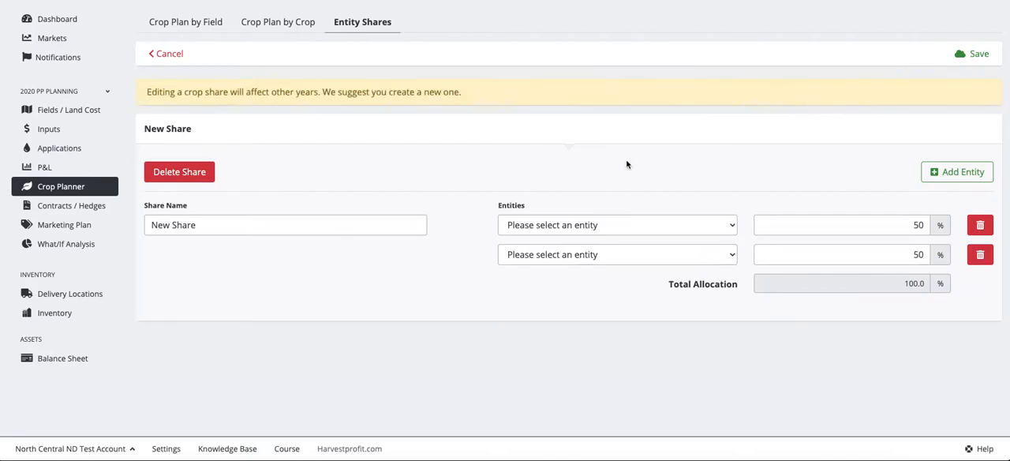
{"action": "triple_click", "coordinate": [184, 225]}
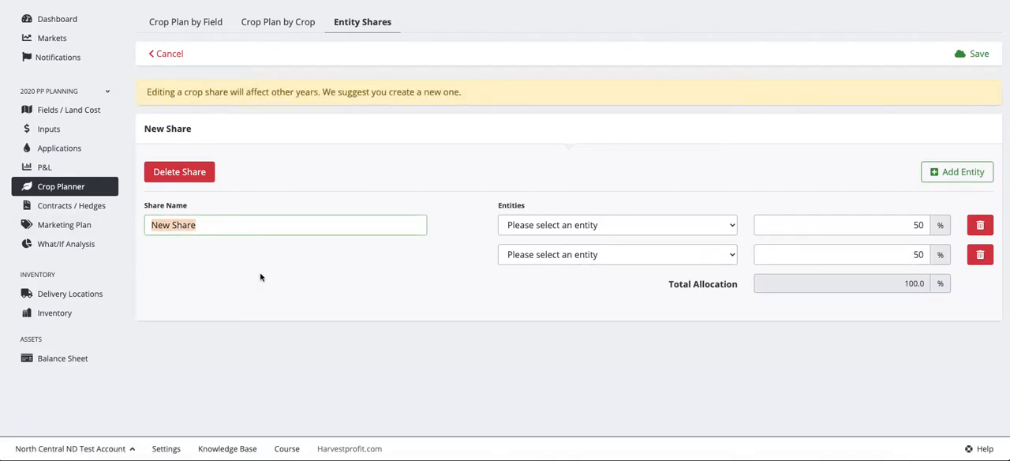
{"action": "type", "text": "Farm"}
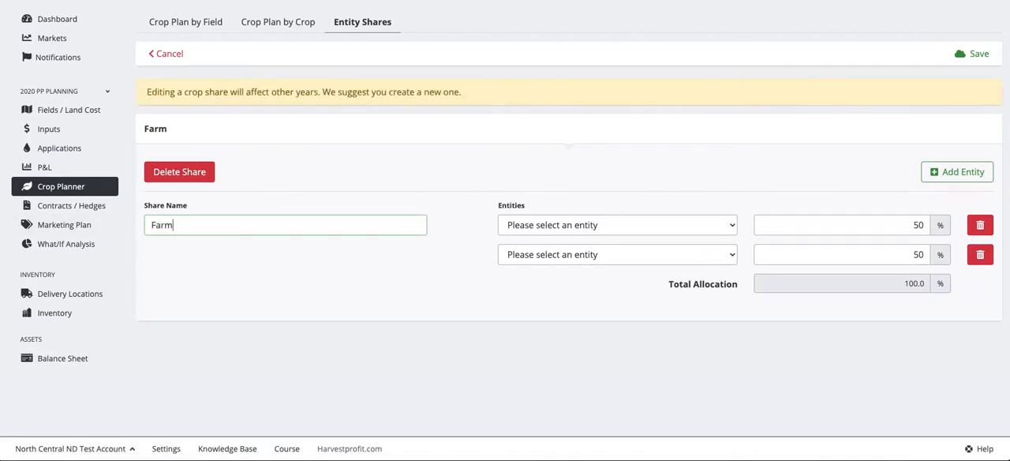
{"action": "type", "text": " Partnership"}
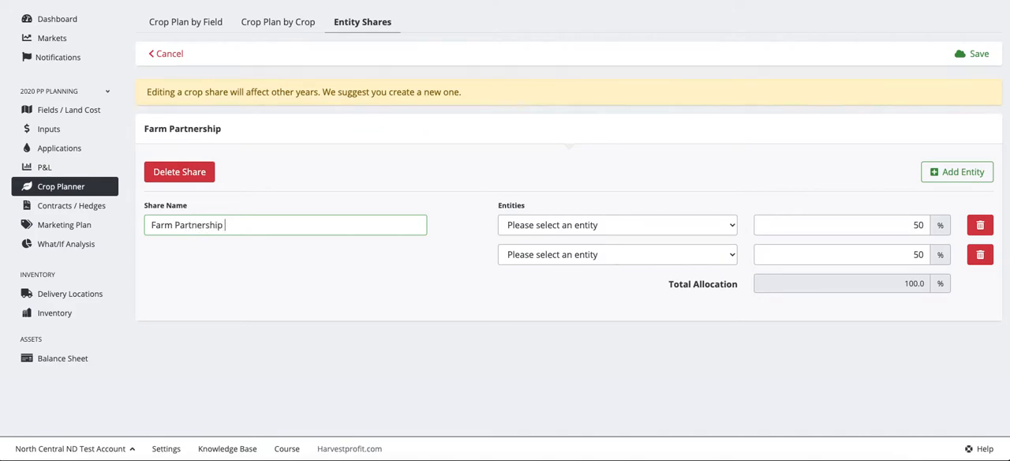
Step: Assign Dad as the first entity and Brother as the second entity of the Farm Partnership share
{"action": "left_click", "coordinate": [577, 224]}
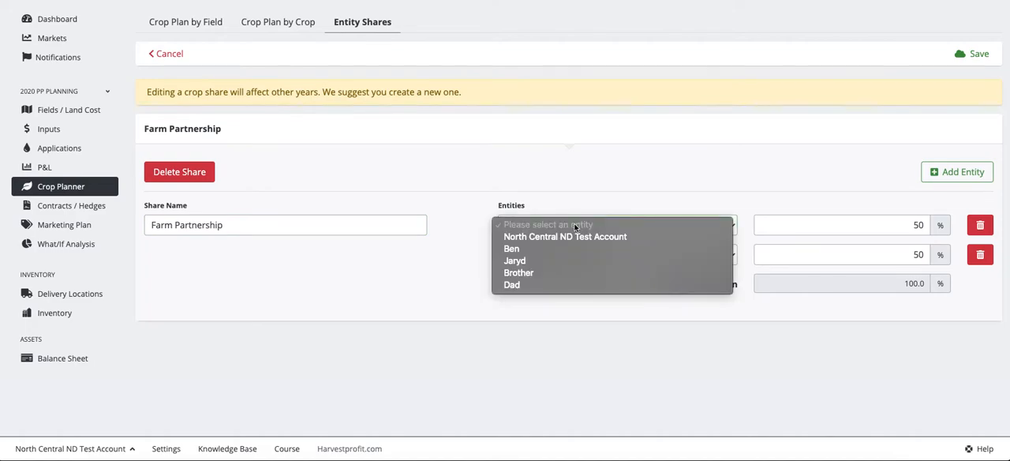
{"action": "left_click", "coordinate": [534, 284]}
{"action": "left_click", "coordinate": [542, 256]}
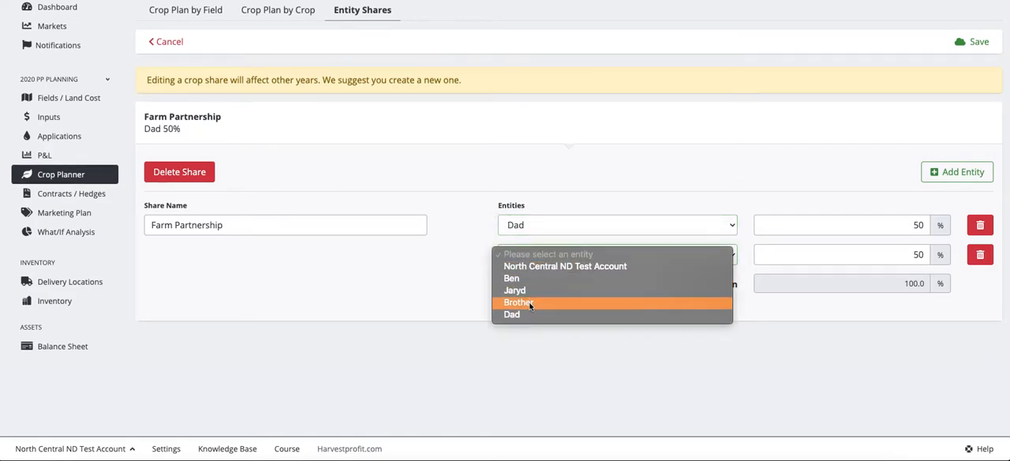
{"action": "left_click", "coordinate": [530, 305]}
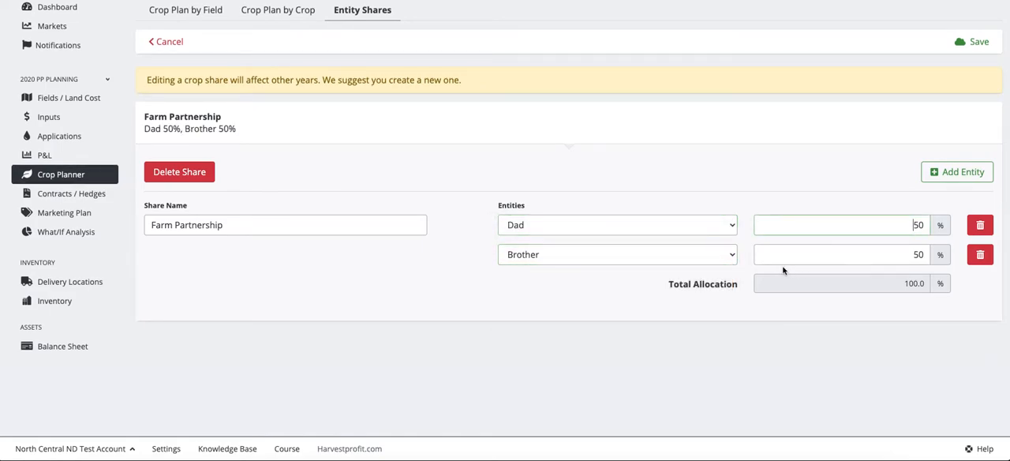
Step: Add the individual listed just before Brother as a third entity at 25% and set Brother's share to 25%
{"action": "left_click", "coordinate": [973, 172]}
{"action": "left_click", "coordinate": [593, 286]}
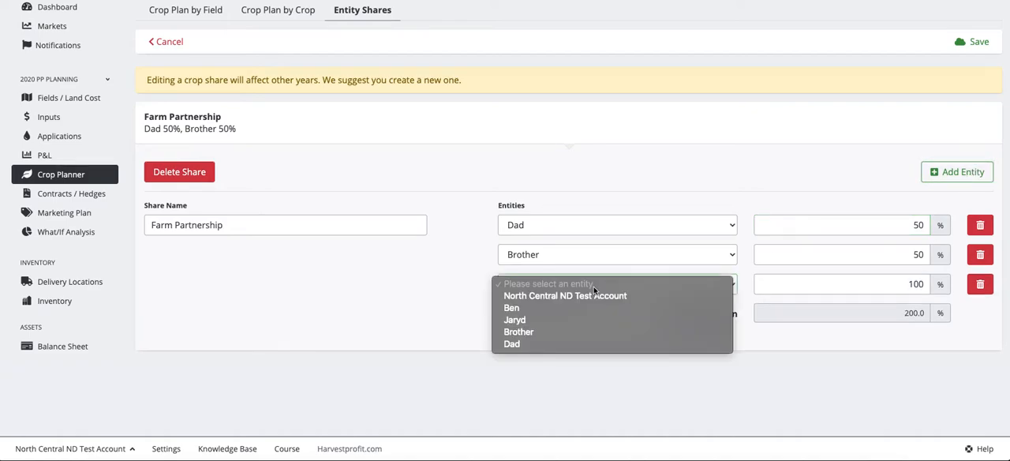
{"action": "left_click", "coordinate": [566, 323]}
{"action": "left_click", "coordinate": [888, 280]}
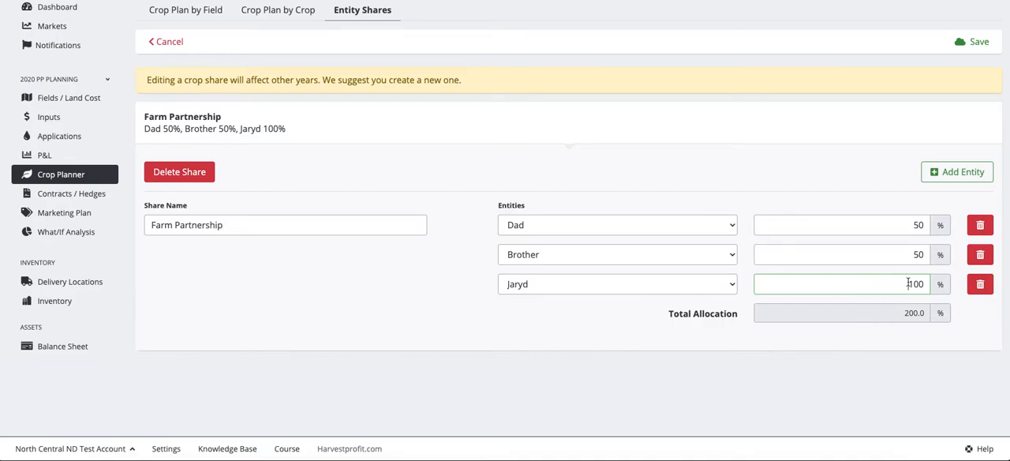
{"action": "double_click", "coordinate": [912, 284]}
{"action": "type", "text": "25"}
{"action": "double_click", "coordinate": [922, 254]}
{"action": "type", "text": "25"}
{"action": "left_click", "coordinate": [834, 372]}
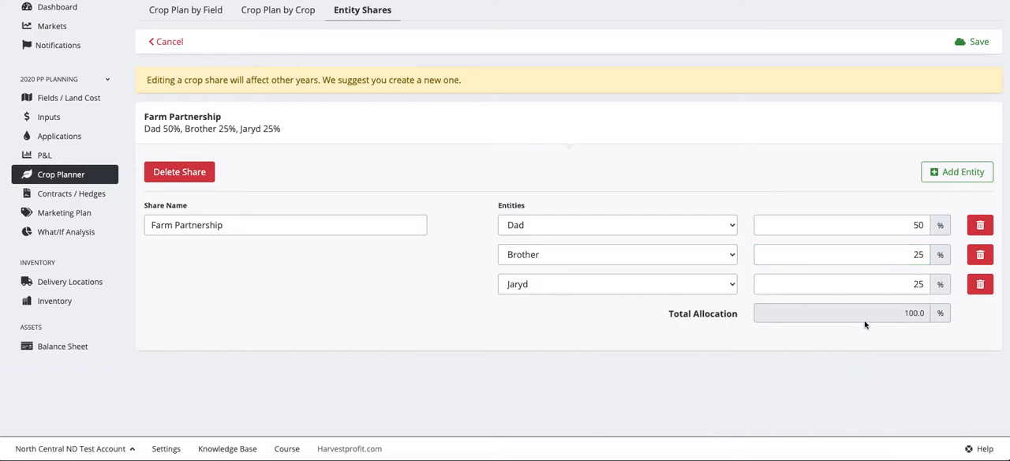
Step: Set Dad's allocation to 49.5% and Brother's allocation to 25.5%
{"action": "left_click_drag", "start_coordinate": [906, 316], "coordinate": [915, 315]}
{"action": "left_click", "coordinate": [922, 259]}
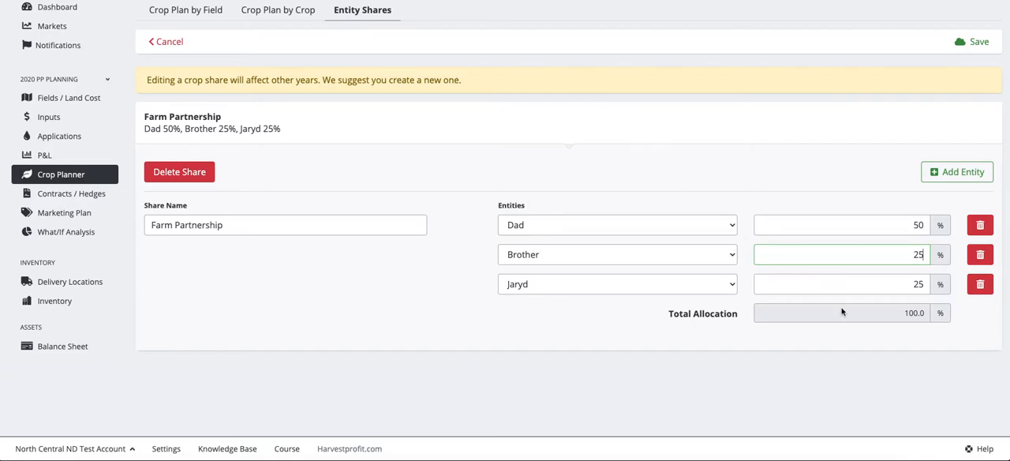
{"action": "left_click", "coordinate": [921, 230]}
{"action": "key", "text": "BackSpace"}
{"action": "key", "text": "BackSpace"}
{"action": "type", "text": "49.5"}
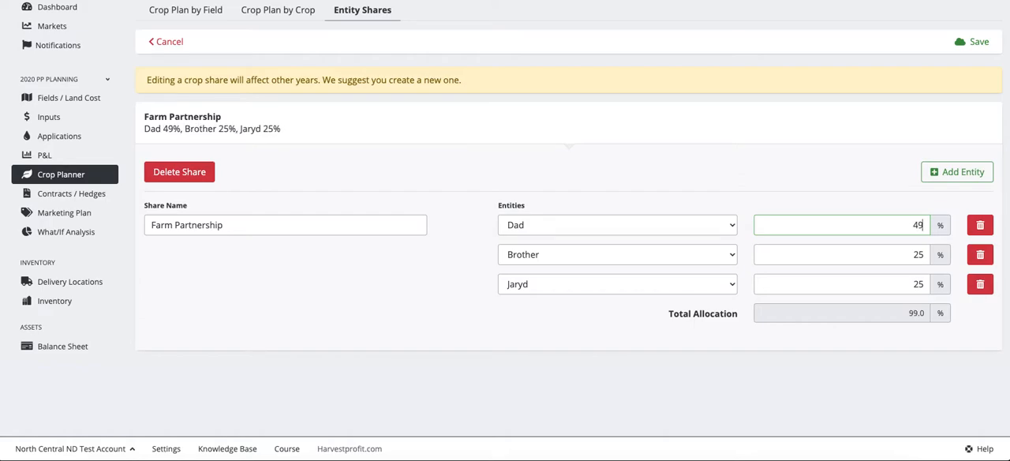
{"action": "left_click", "coordinate": [875, 253]}
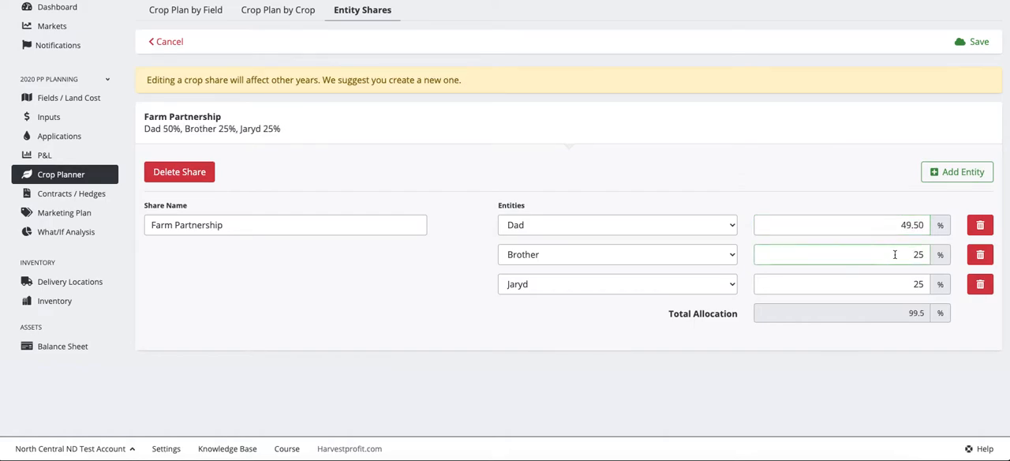
{"action": "key", "text": "Right"}
{"action": "key", "text": "Right"}
{"action": "type", "text": ".5"}
{"action": "left_click", "coordinate": [836, 376]}
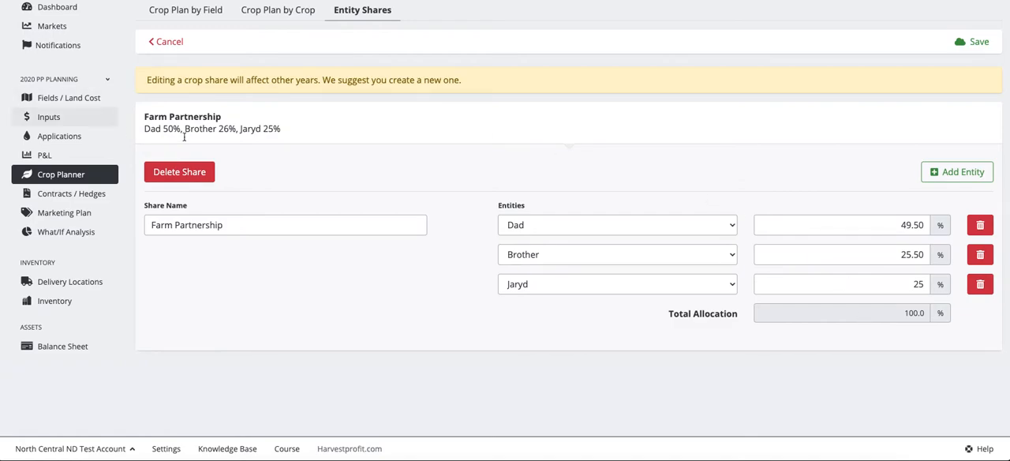
Step: Compare the percentages in the share's summary line with the exact allocations entered for each entity
{"action": "left_click_drag", "start_coordinate": [281, 129], "coordinate": [143, 129]}
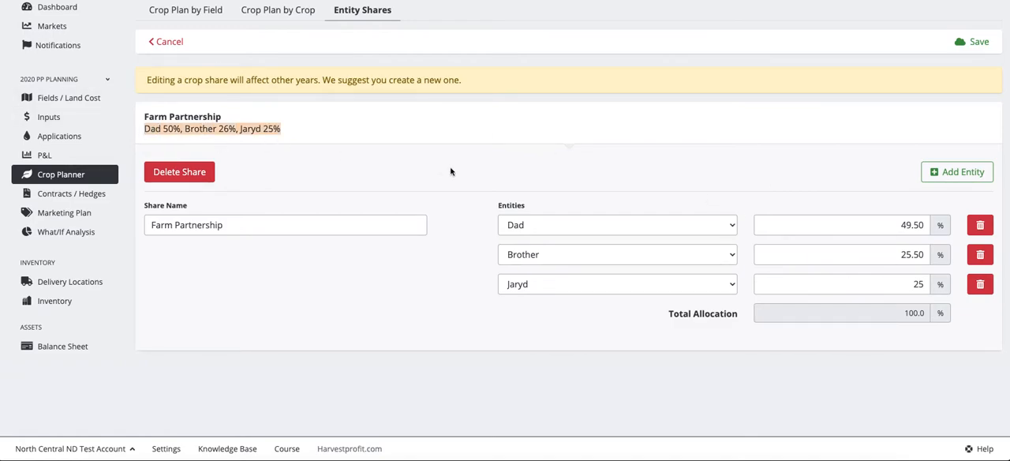
{"action": "double_click", "coordinate": [901, 226]}
{"action": "left_click", "coordinate": [904, 254]}
{"action": "left_click", "coordinate": [915, 284]}
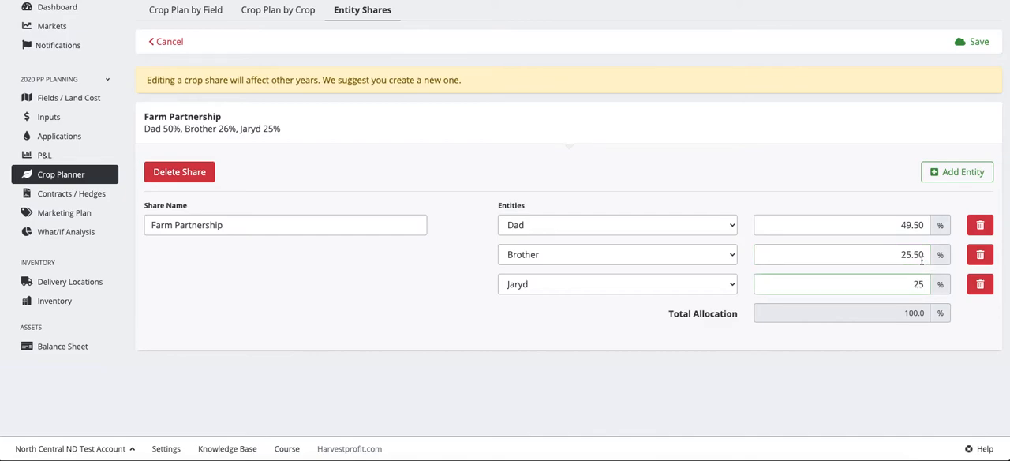
{"action": "left_click_drag", "start_coordinate": [281, 129], "coordinate": [153, 138]}
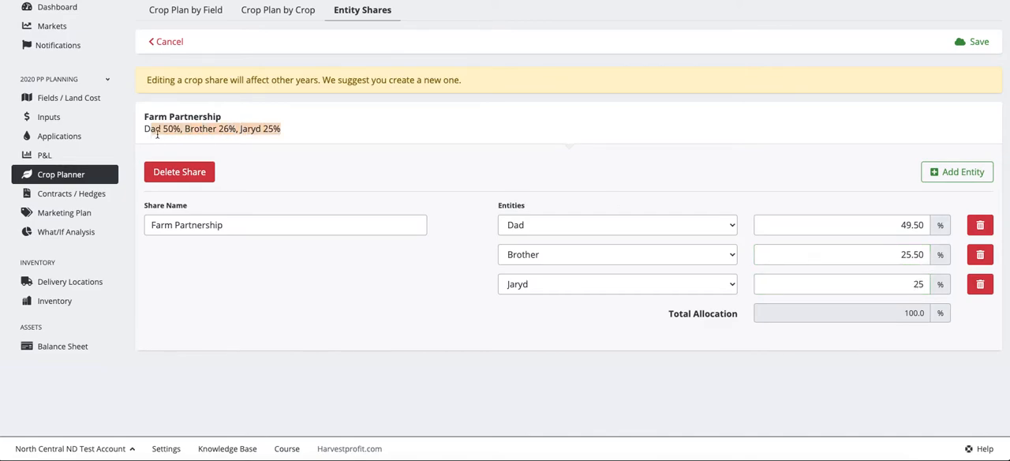
{"action": "left_click", "coordinate": [268, 157]}
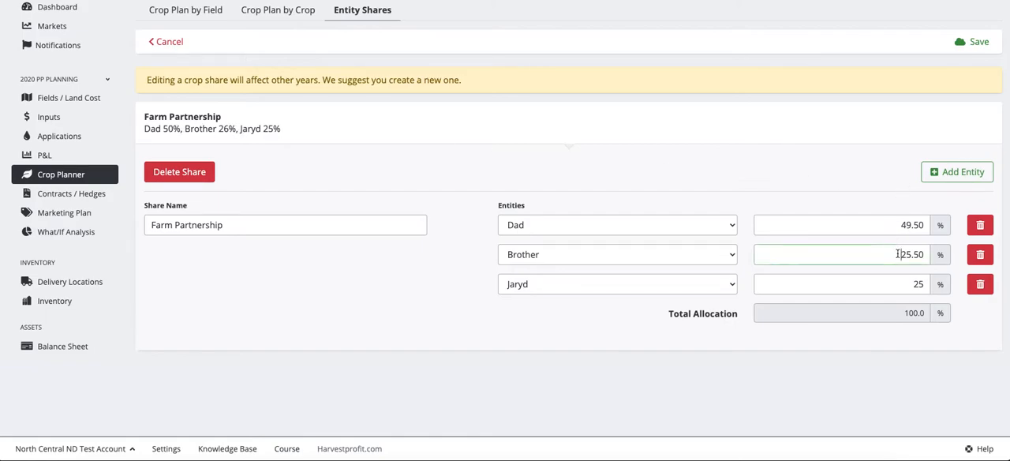
{"action": "left_click", "coordinate": [895, 224]}
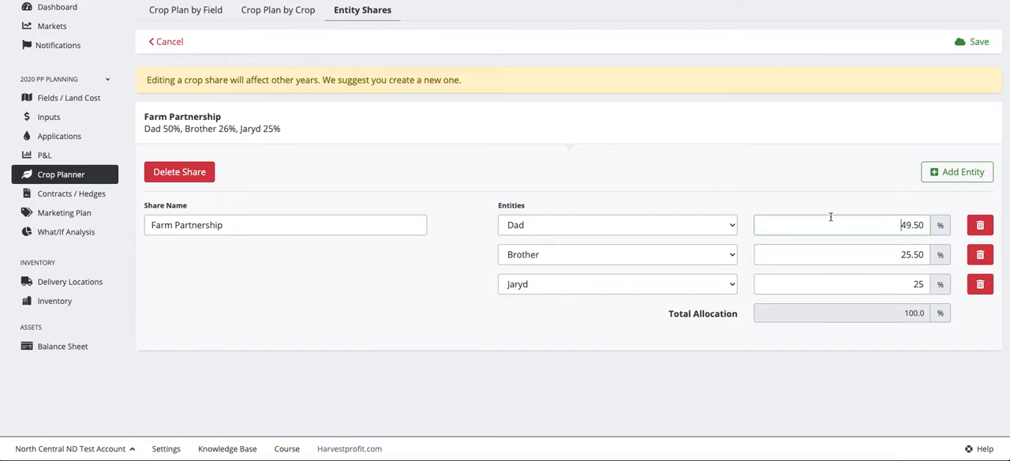
Step: Rename the share "Farm Partnership 1" and save it
{"action": "left_click", "coordinate": [241, 224]}
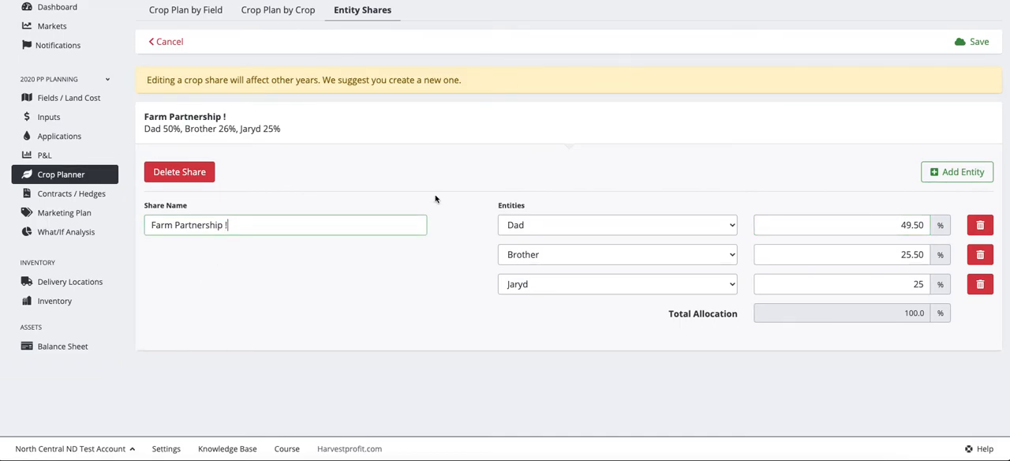
{"action": "left_click", "coordinate": [960, 41]}
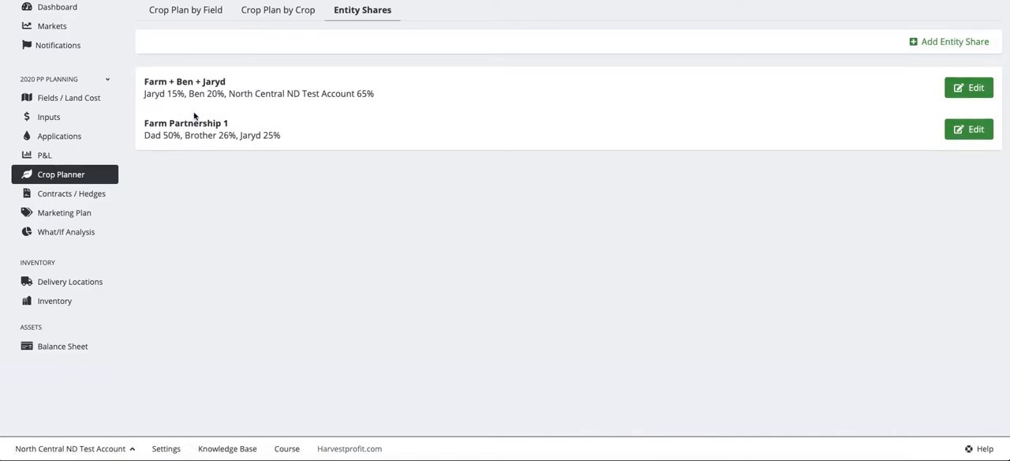
Step: Assign the Farm Partnership 1 share to the Spring Wheat crop on the North 500 field and save the crop plan
{"action": "scroll", "coordinate": [194, 111], "scroll_direction": "up", "scroll_amount": 2}
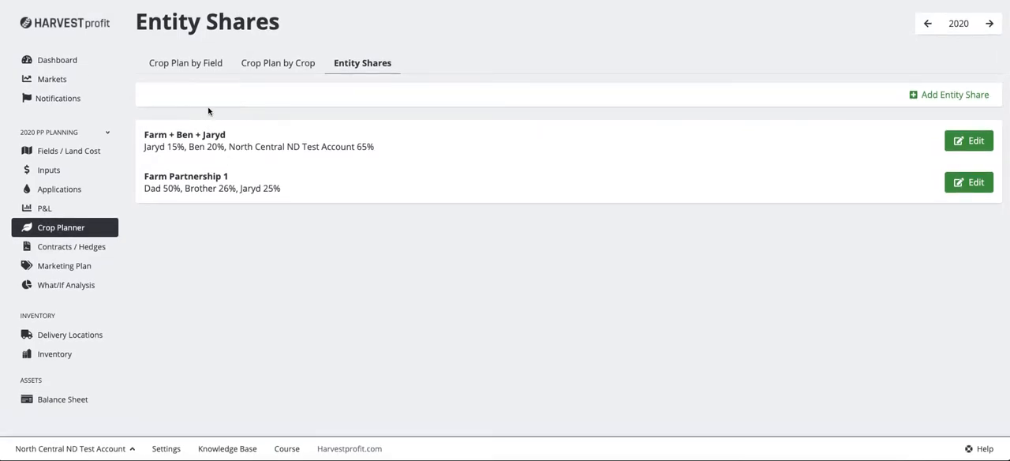
{"action": "left_click", "coordinate": [193, 63]}
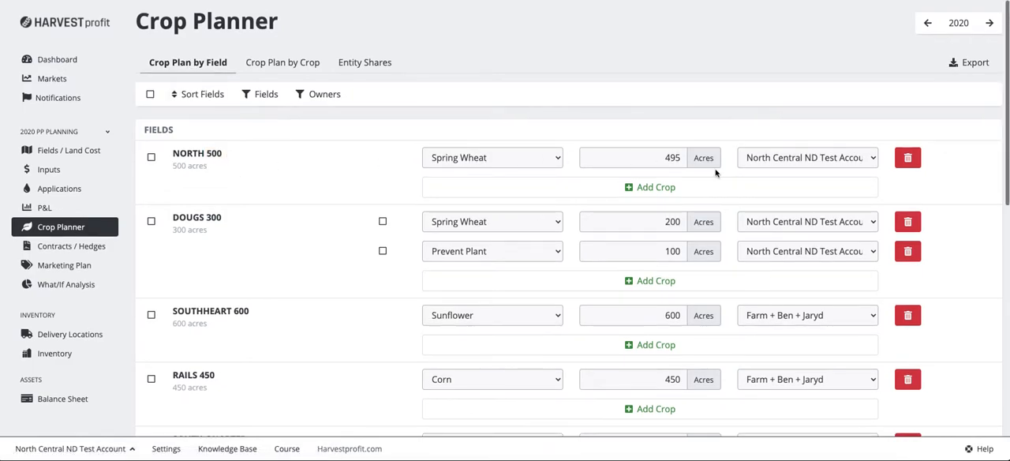
{"action": "left_click", "coordinate": [789, 158]}
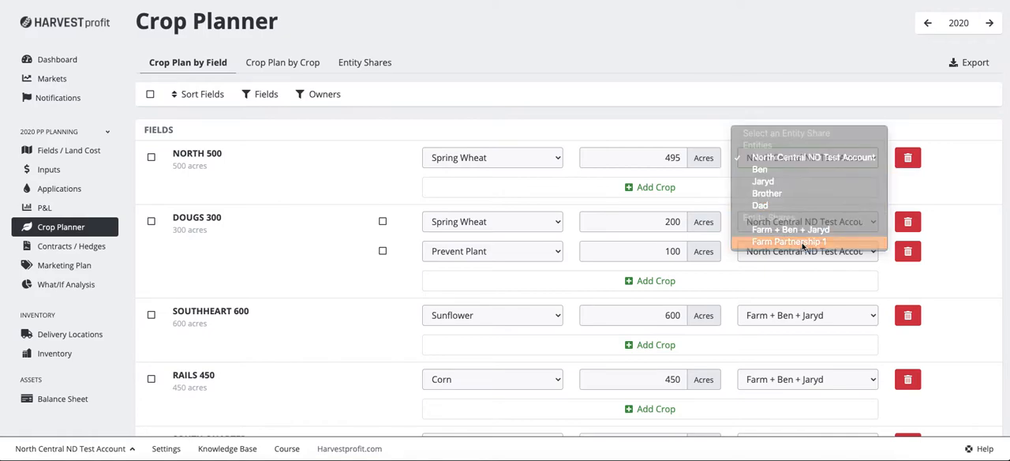
{"action": "left_click", "coordinate": [803, 243]}
{"action": "left_click", "coordinate": [952, 424]}
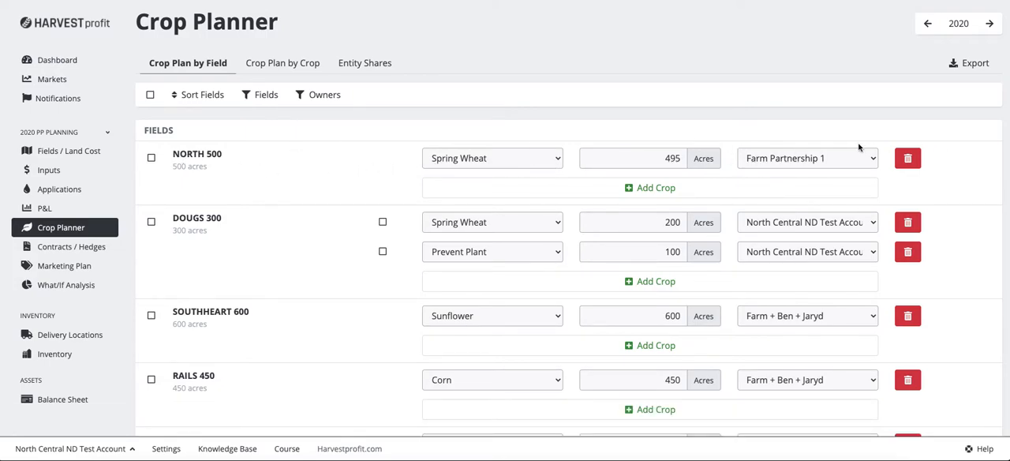
Step: Try to change Farm Partnership 1 by removing its third entity and setting Dad and Brother to 50% each, and save it
{"action": "left_click", "coordinate": [372, 75]}
{"action": "left_click", "coordinate": [982, 183]}
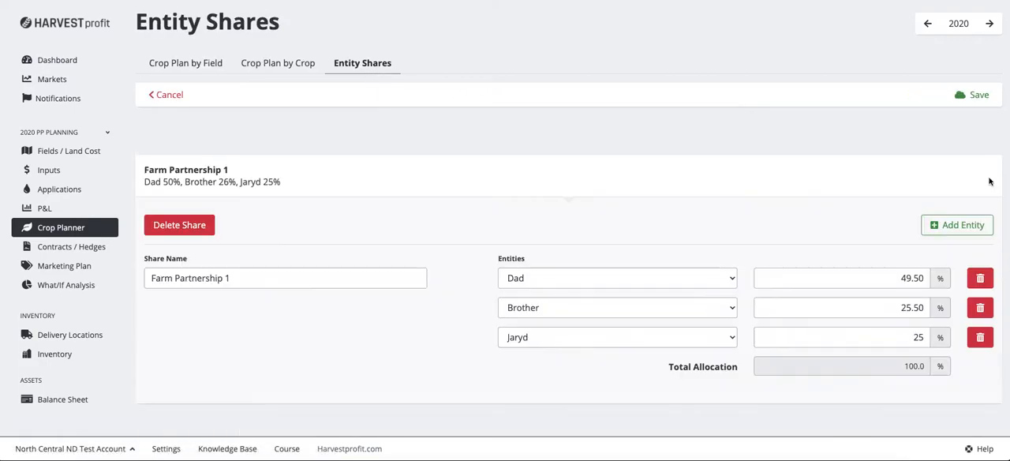
{"action": "left_click", "coordinate": [978, 337]}
{"action": "left_click_drag", "start_coordinate": [854, 310], "coordinate": [983, 313]}
{"action": "type", "text": "50"}
{"action": "left_click_drag", "start_coordinate": [872, 280], "coordinate": [923, 278]}
{"action": "type", "text": "50"}
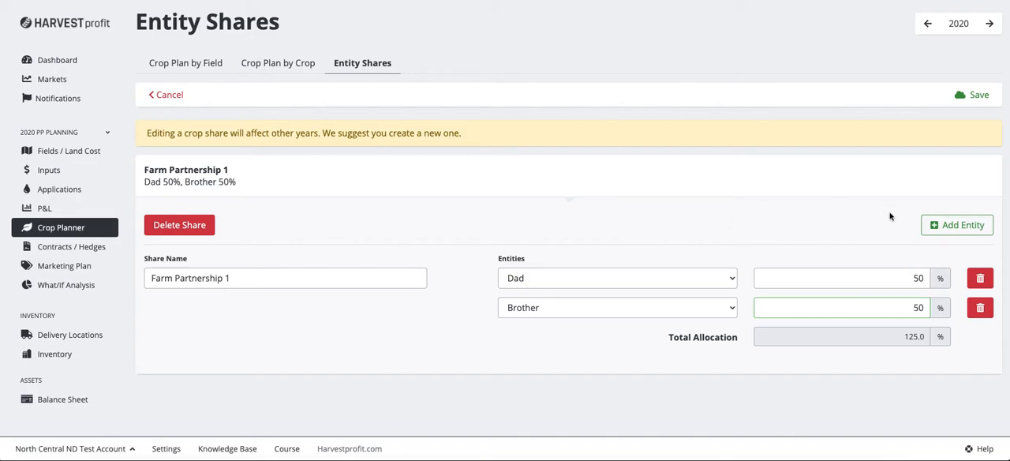
{"action": "left_click", "coordinate": [975, 99]}
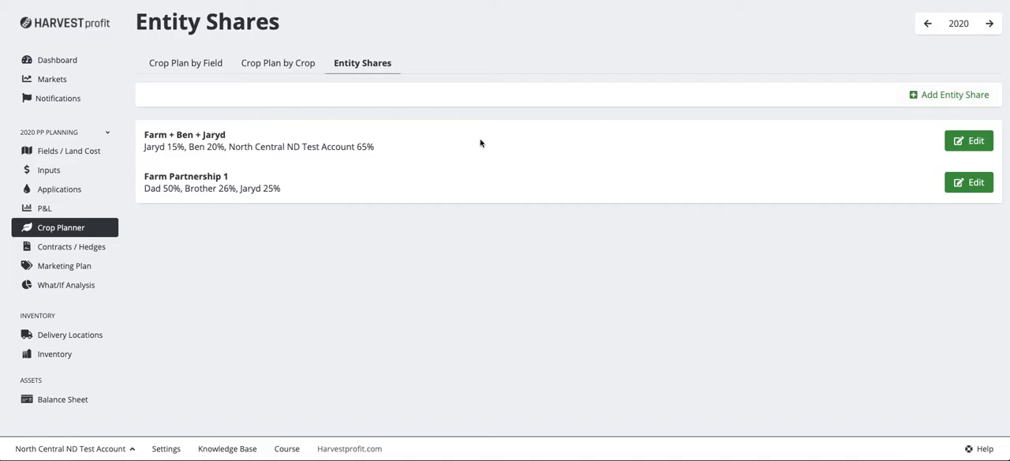
Step: Delete the Farm Partnership 1 entity share and confirm the deletion
{"action": "left_click", "coordinate": [976, 183]}
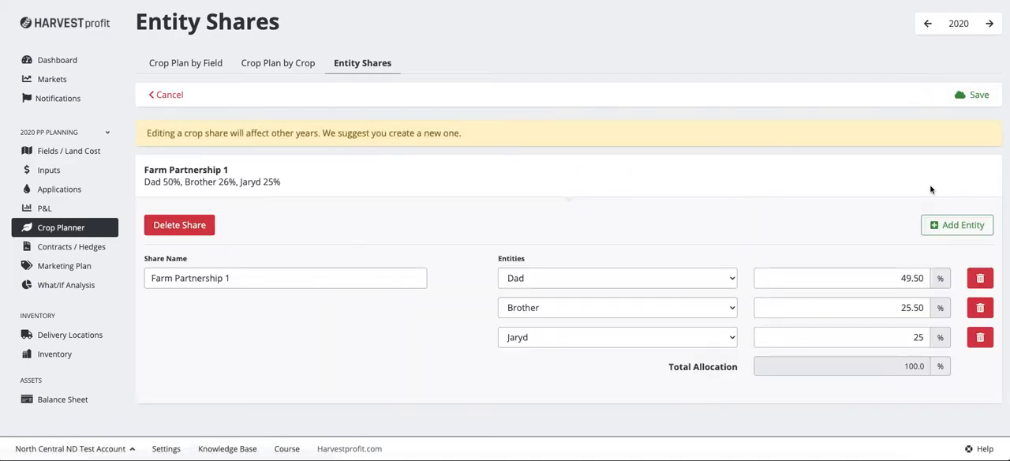
{"action": "left_click", "coordinate": [192, 231]}
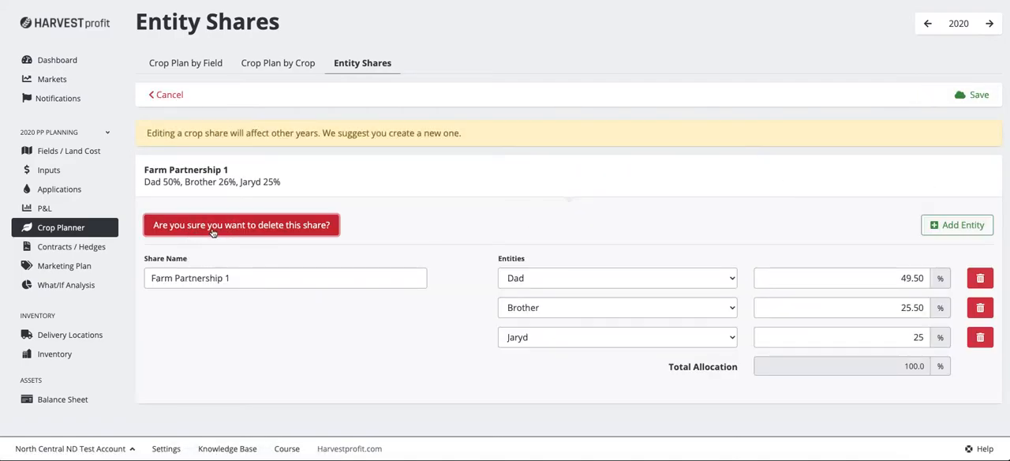
{"action": "left_click", "coordinate": [211, 230]}
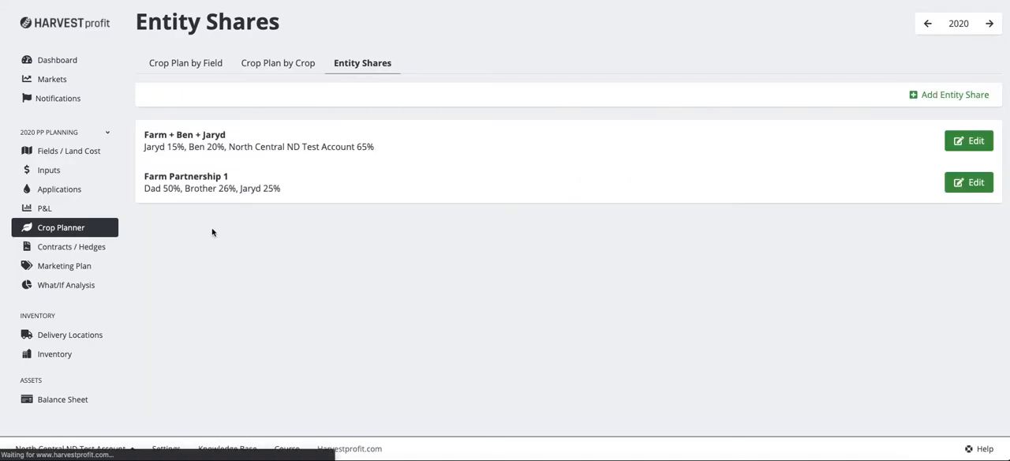
Step: Add a new entity share and name it "50/50"
{"action": "left_click", "coordinate": [979, 95]}
{"action": "double_click", "coordinate": [268, 262]}
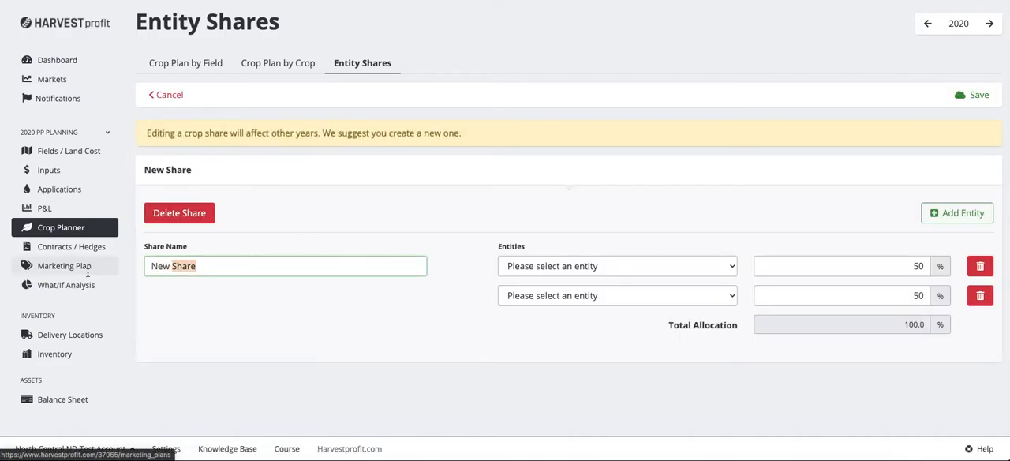
{"action": "left_click", "coordinate": [327, 301]}
{"action": "left_click_drag", "start_coordinate": [204, 270], "coordinate": [131, 277]}
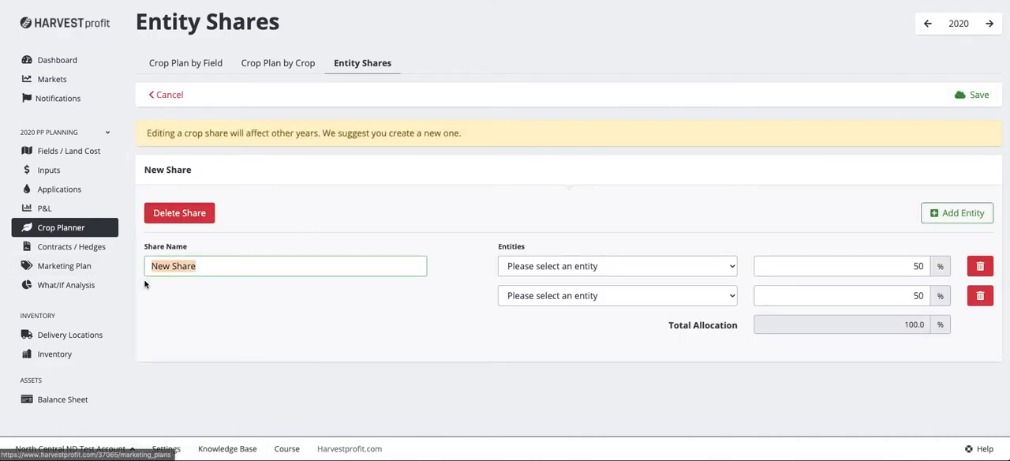
{"action": "type", "text": "50/50"}
{"action": "key", "text": "Tab"}
Step: Choose Dad and Brother as the share's two entities at 50% each and save the share
{"action": "left_click", "coordinate": [621, 266]}
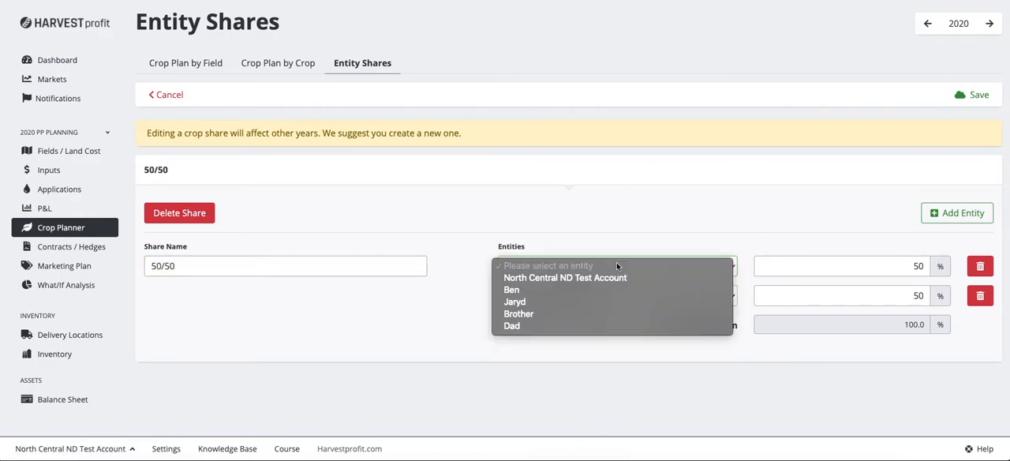
{"action": "left_click", "coordinate": [548, 308]}
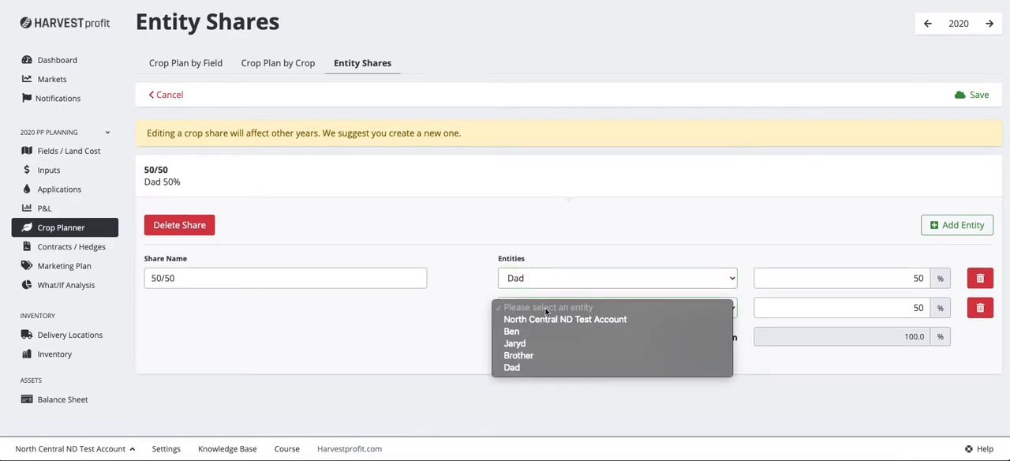
{"action": "left_click", "coordinate": [546, 355]}
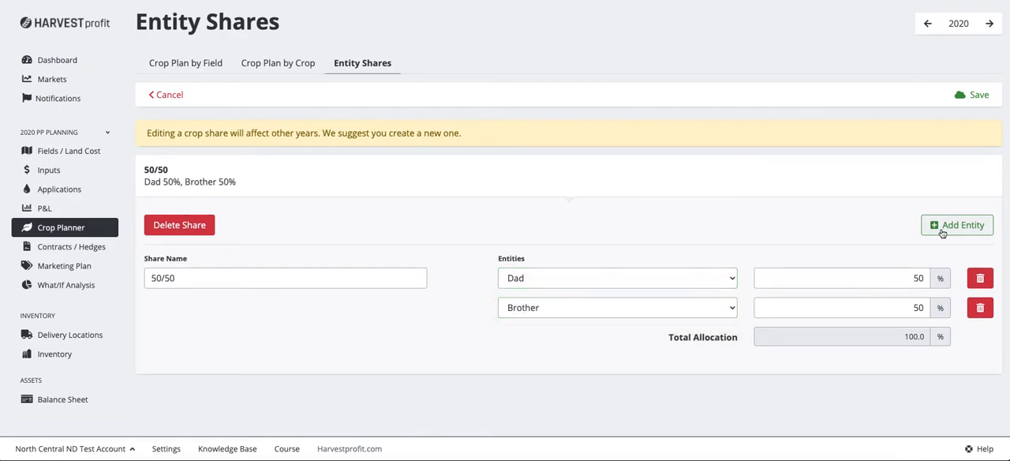
{"action": "left_click", "coordinate": [968, 95]}
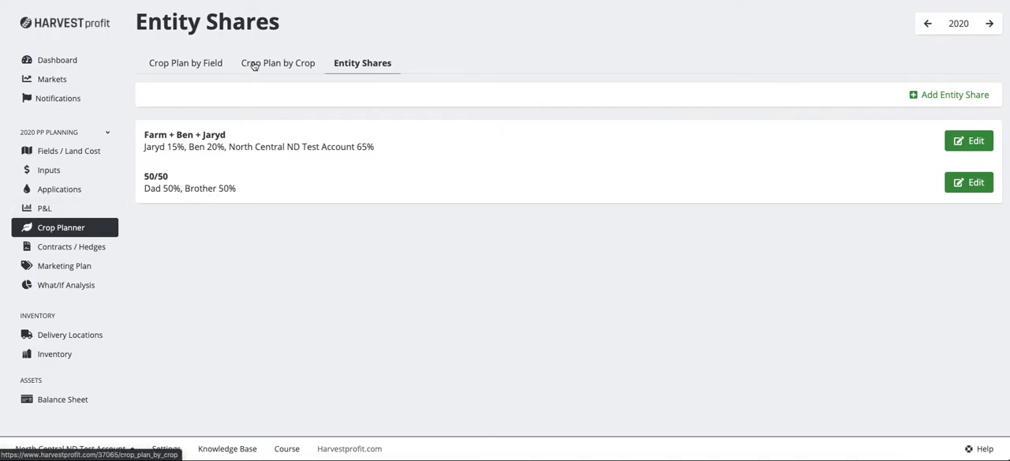
Step: Assign the 50/50 share to the Spring Wheat crop on the North 500 field and save the crop plan
{"action": "left_click", "coordinate": [195, 65]}
{"action": "left_click", "coordinate": [821, 158]}
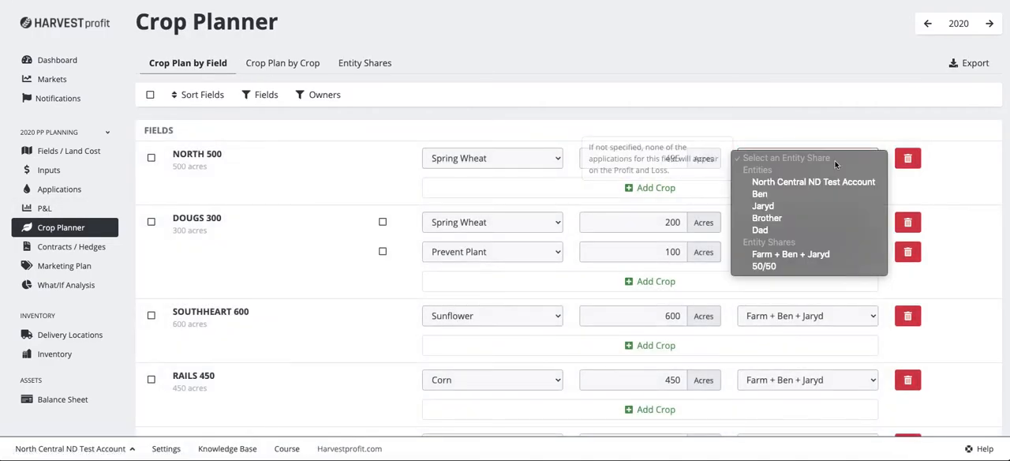
{"action": "left_click", "coordinate": [769, 266]}
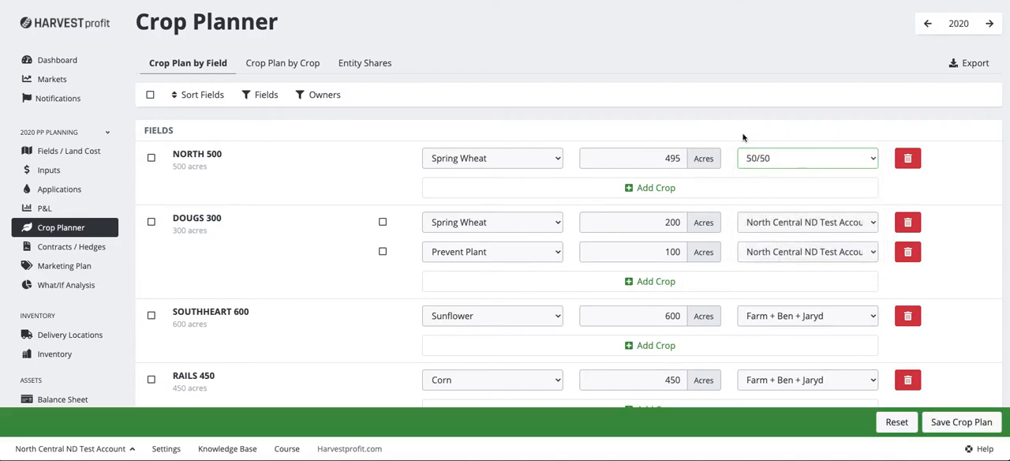
{"action": "left_click", "coordinate": [945, 425]}
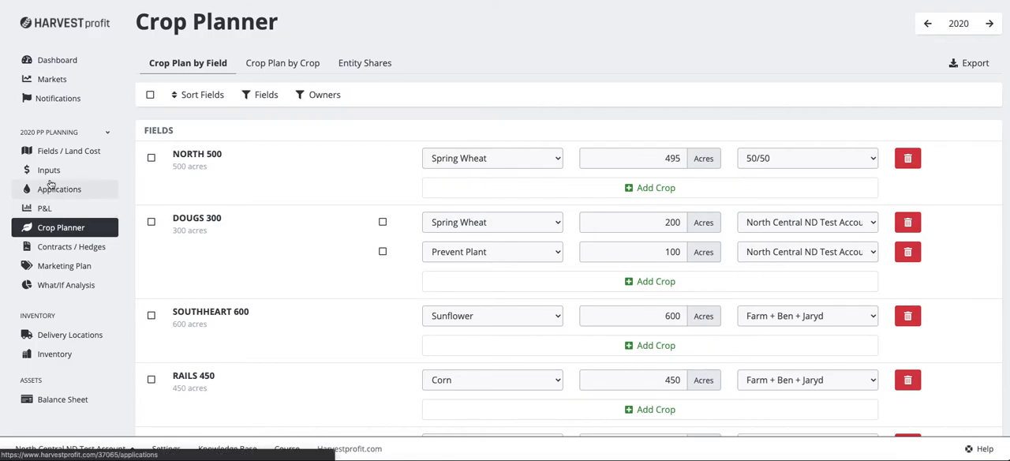
Step: Review the applications recorded for the North 500 field and the land costs of the fields
{"action": "left_click", "coordinate": [39, 189]}
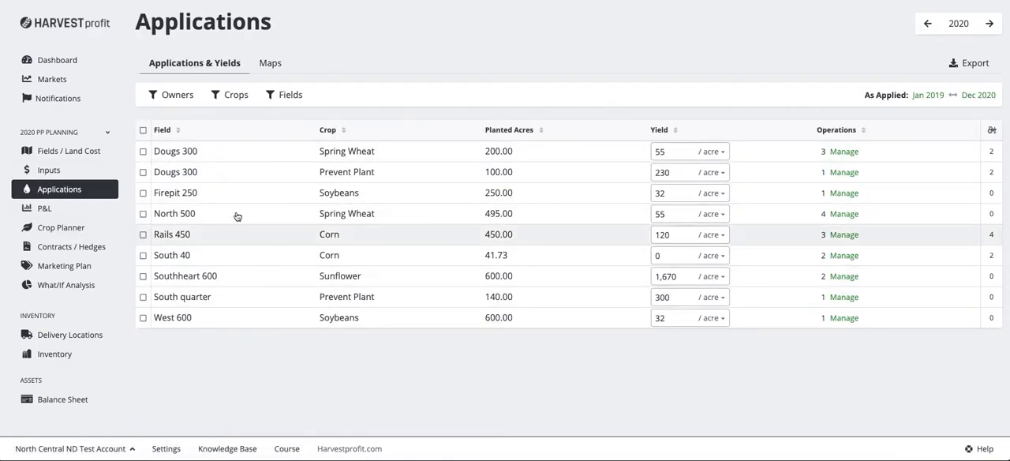
{"action": "left_click", "coordinate": [213, 219]}
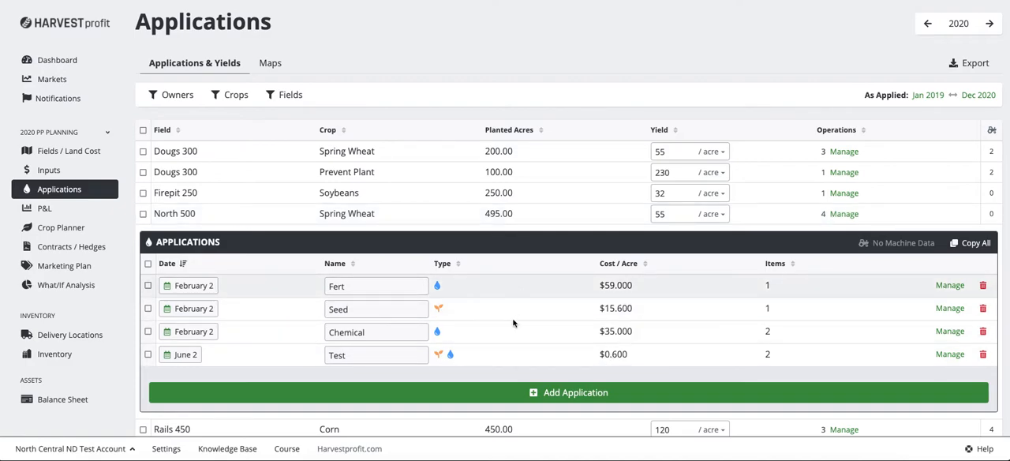
{"action": "left_click", "coordinate": [57, 153]}
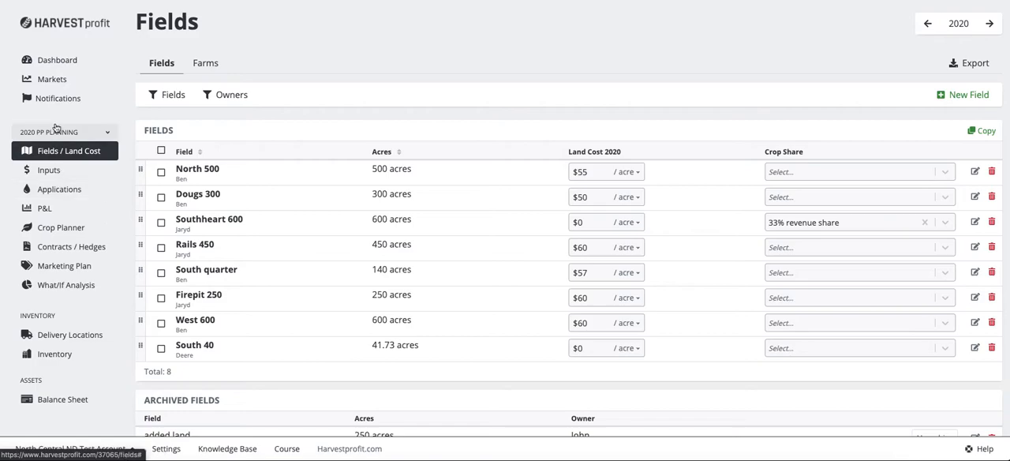
Step: Filter the Profit and Loss by crop report to show only the entity Dad
{"action": "left_click", "coordinate": [47, 209]}
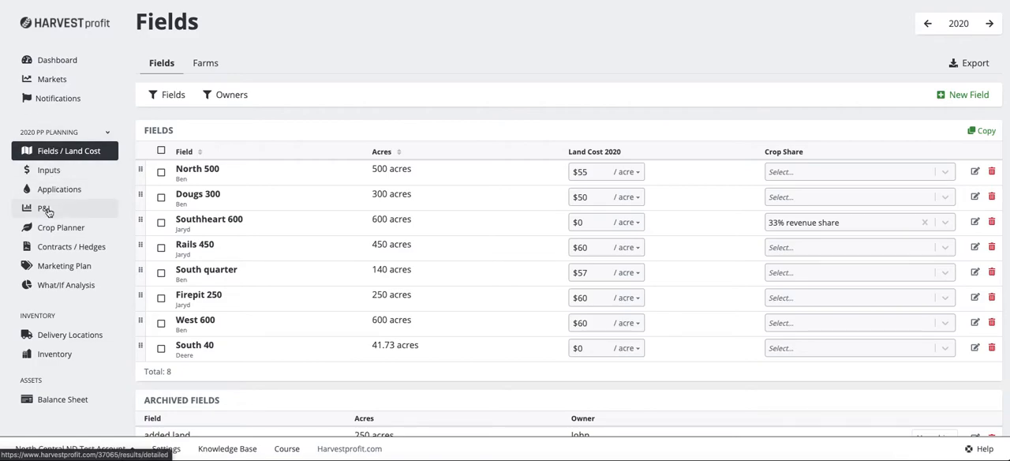
{"action": "left_click", "coordinate": [153, 96]}
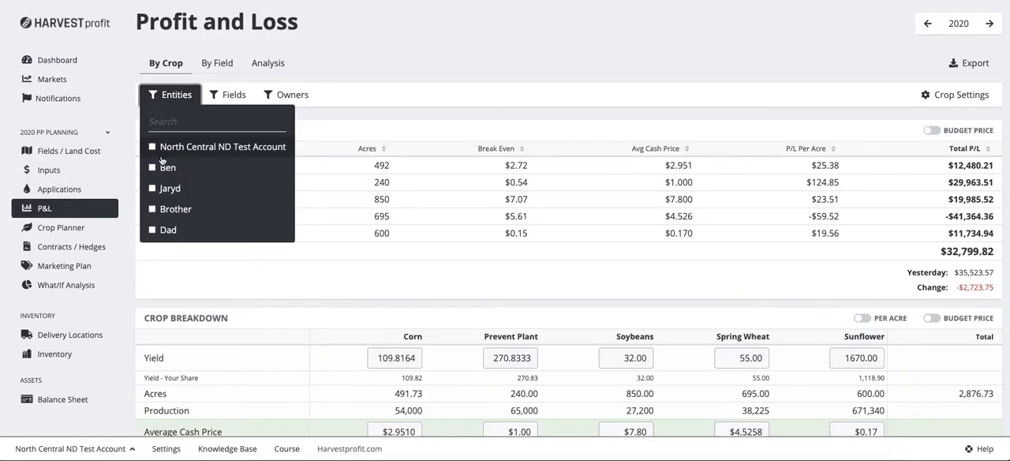
{"action": "left_click", "coordinate": [154, 230]}
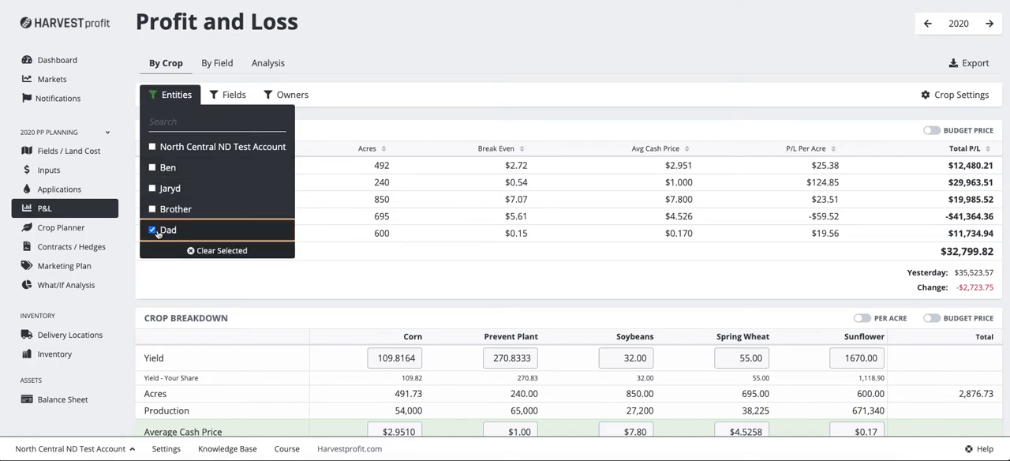
{"action": "left_click", "coordinate": [170, 94]}
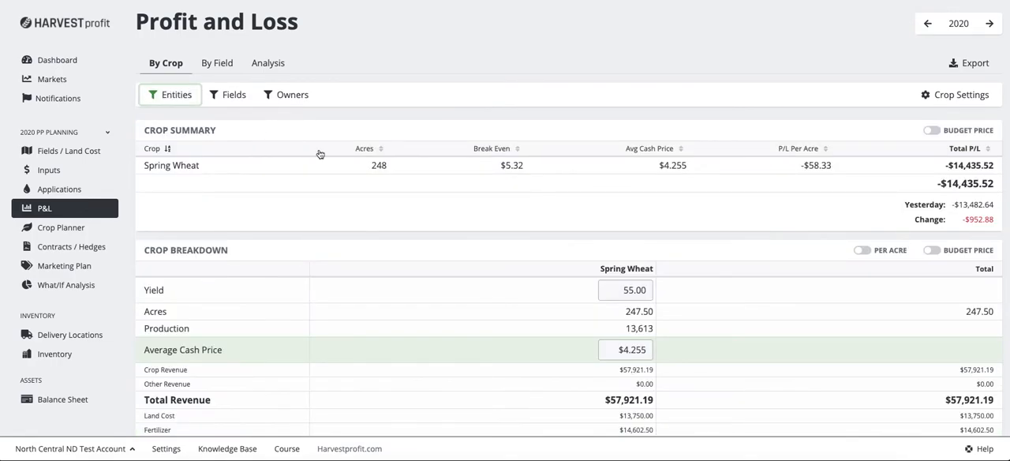
Step: Examine Dad's total acres in the Spring Wheat crop breakdown
{"action": "scroll", "coordinate": [442, 230], "scroll_direction": "down", "scroll_amount": 1}
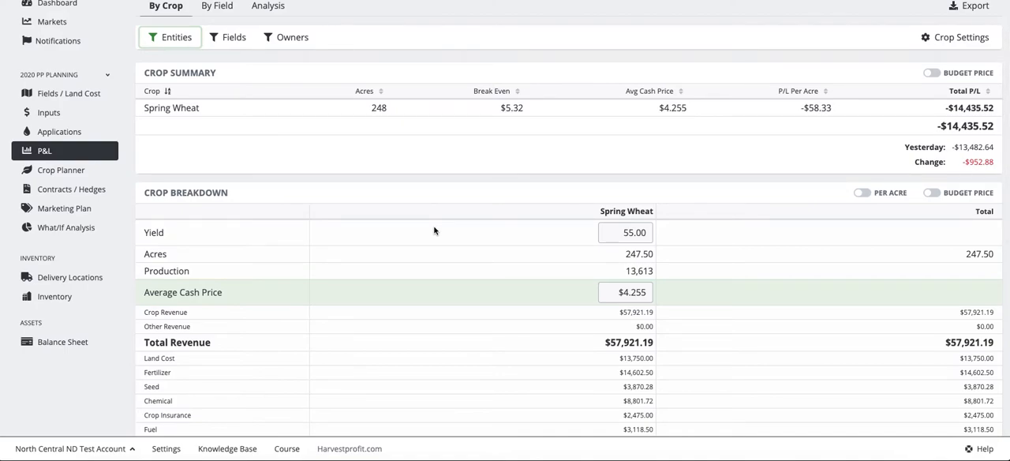
{"action": "left_click_drag", "start_coordinate": [945, 253], "coordinate": [1008, 255]}
{"action": "left_click_drag", "start_coordinate": [862, 255], "coordinate": [1007, 259]}
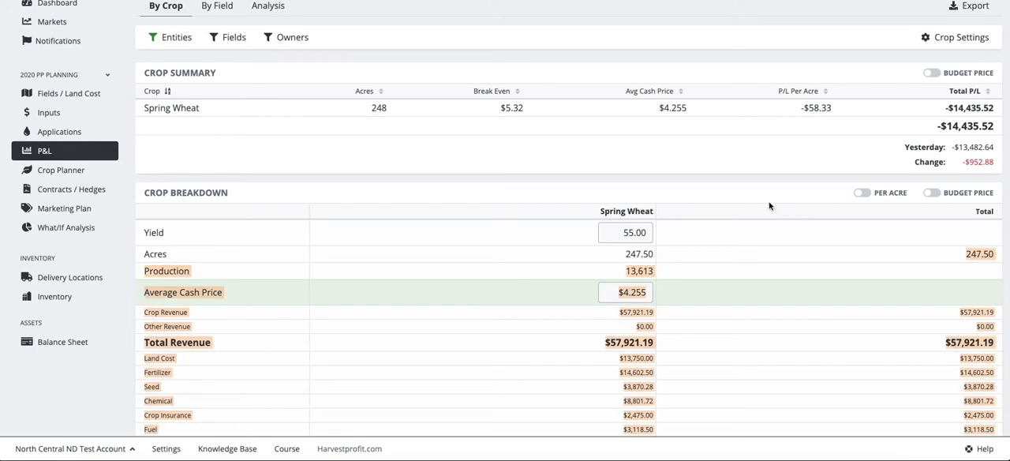
{"action": "left_click", "coordinate": [742, 201]}
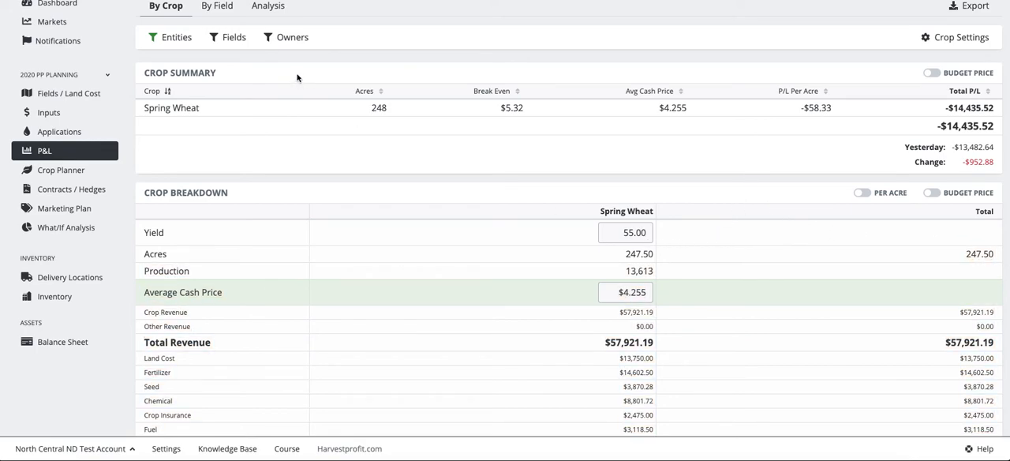
{"action": "left_click", "coordinate": [158, 38]}
{"action": "left_click", "coordinate": [156, 39]}
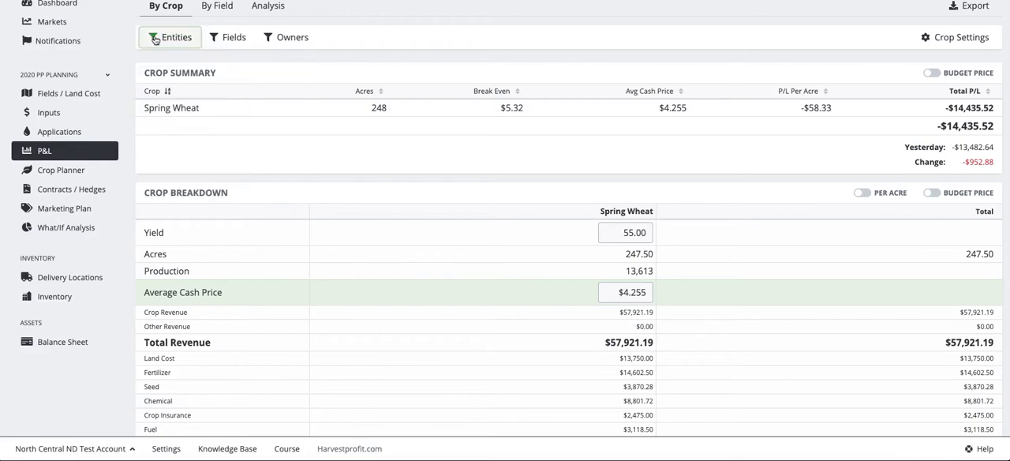
Step: Show the crop breakdown per acre and review Dad's Spring Wheat revenue and cost lines
{"action": "scroll", "coordinate": [417, 241], "scroll_direction": "down", "scroll_amount": 3}
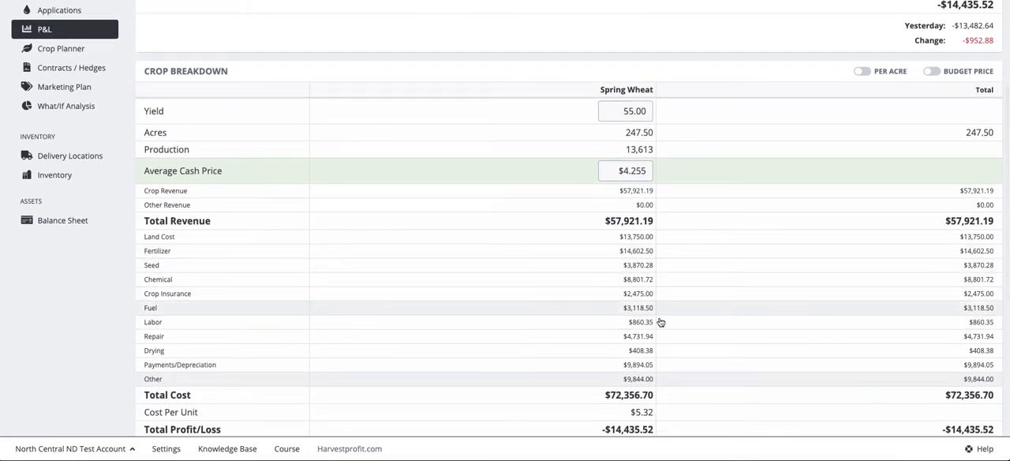
{"action": "left_click", "coordinate": [864, 72]}
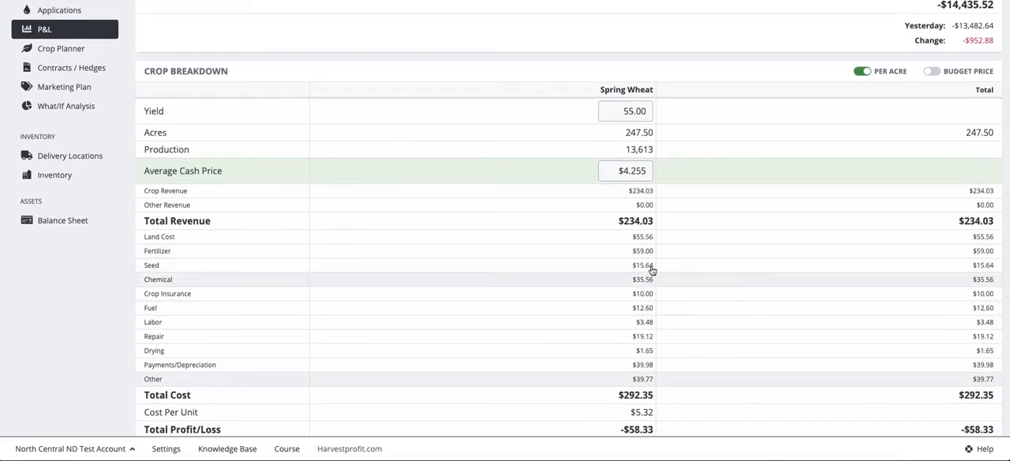
{"action": "scroll", "coordinate": [408, 171], "scroll_direction": "up", "scroll_amount": 5}
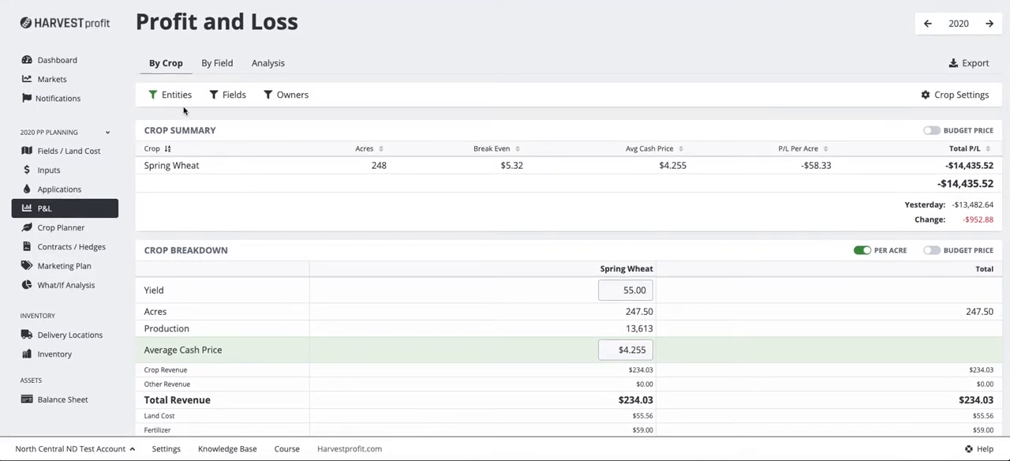
{"action": "scroll", "coordinate": [362, 239], "scroll_direction": "down", "scroll_amount": 4}
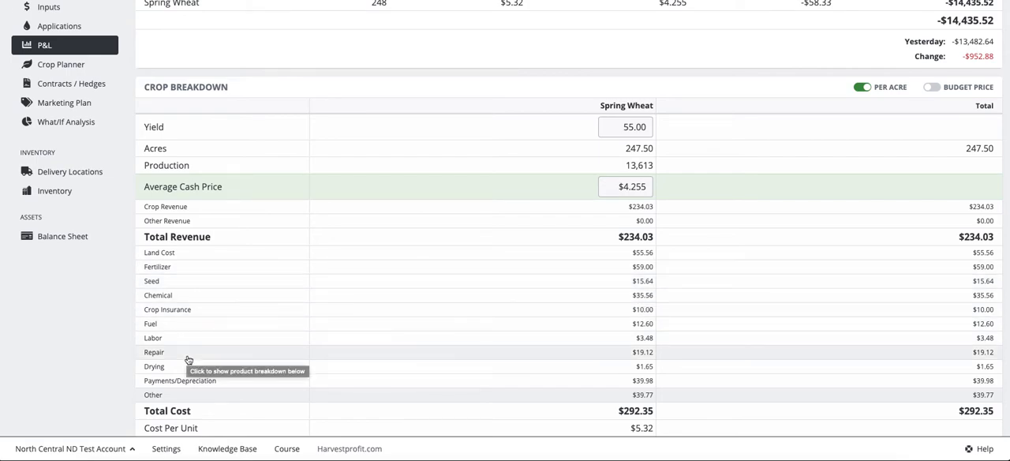
{"action": "scroll", "coordinate": [85, 175], "scroll_direction": "up", "scroll_amount": 2}
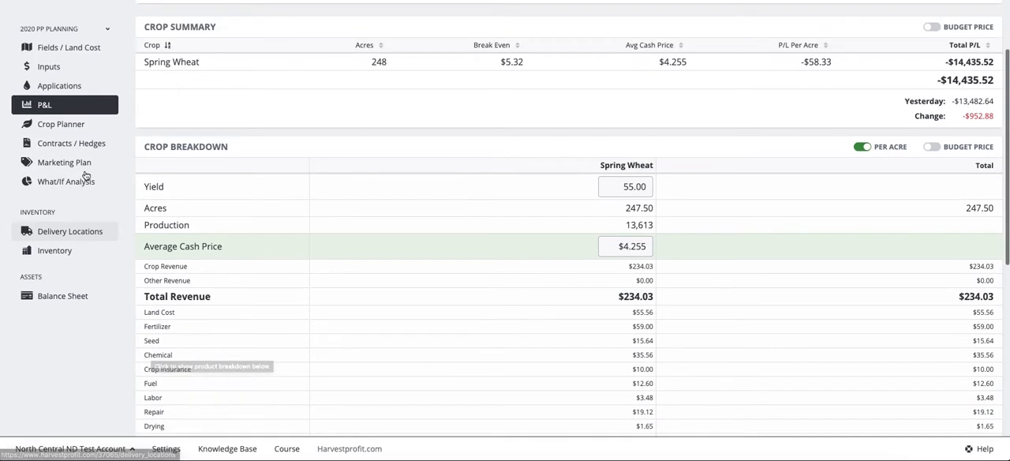
Step: Open the Inputs page and review the crop insurance, fuel and labor costs, including the entity choices for Harvest Help
{"action": "scroll", "coordinate": [85, 175], "scroll_direction": "up", "scroll_amount": 1}
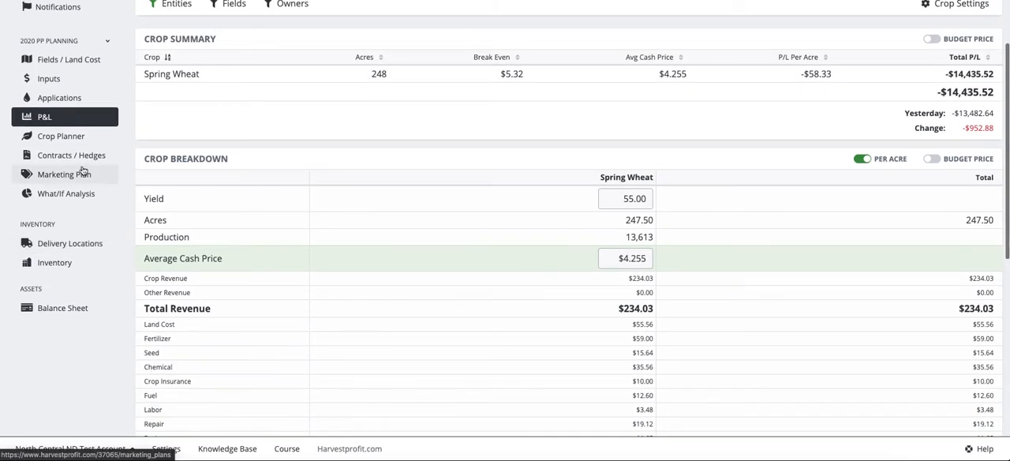
{"action": "left_click", "coordinate": [54, 78]}
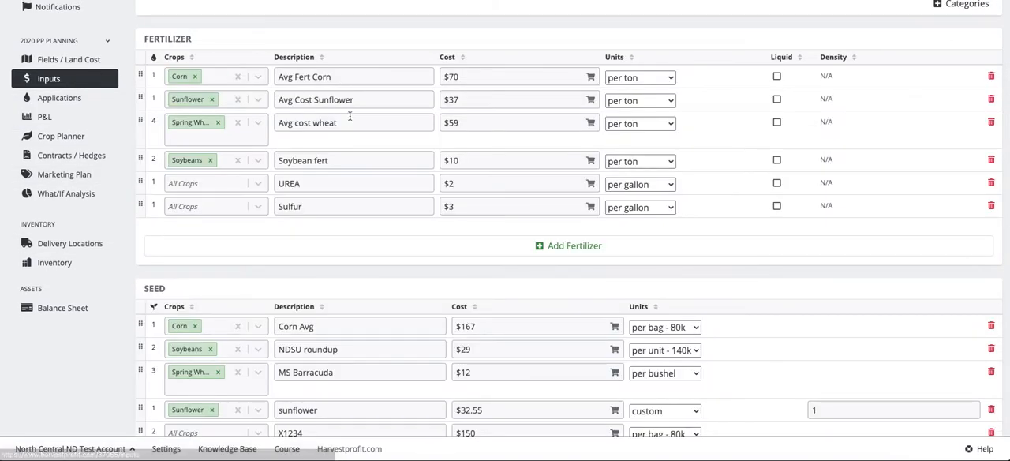
{"action": "scroll", "coordinate": [343, 117], "scroll_direction": "up", "scroll_amount": 1}
{"action": "scroll", "coordinate": [342, 116], "scroll_direction": "down", "scroll_amount": 5}
{"action": "scroll", "coordinate": [344, 121], "scroll_direction": "down", "scroll_amount": 6}
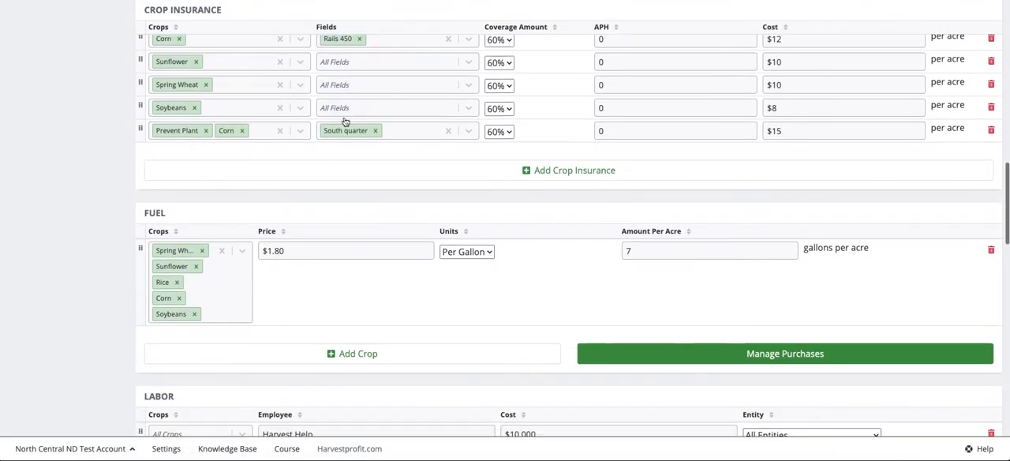
{"action": "scroll", "coordinate": [344, 121], "scroll_direction": "down", "scroll_amount": 5}
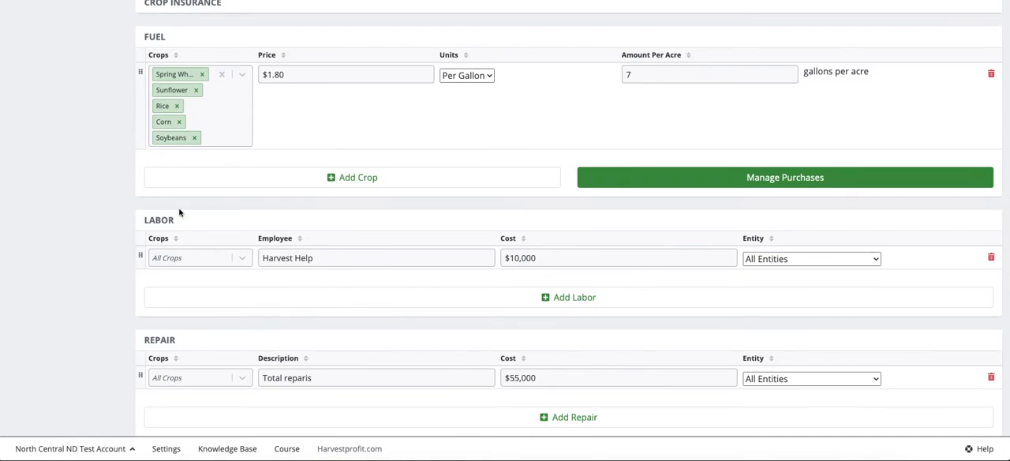
{"action": "scroll", "coordinate": [183, 211], "scroll_direction": "down", "scroll_amount": 1}
{"action": "left_click", "coordinate": [763, 209]}
{"action": "left_click", "coordinate": [764, 209]}
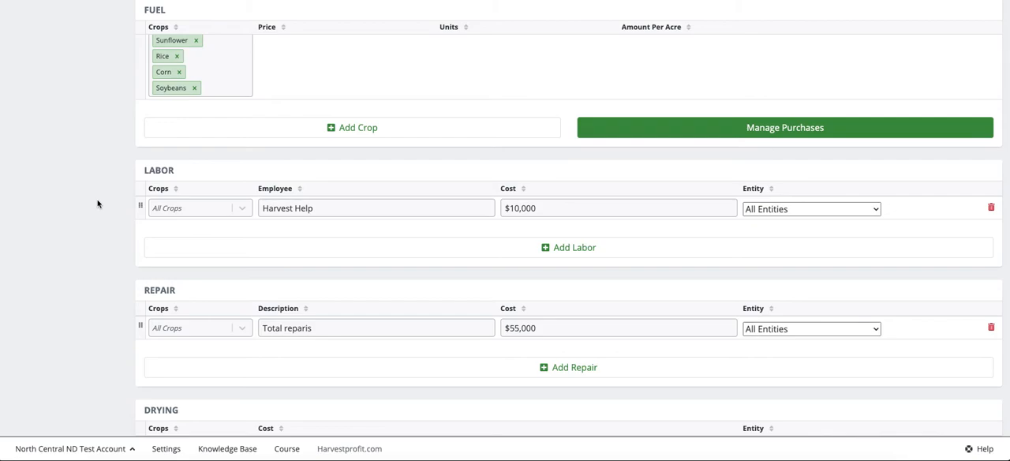
Step: Assign the total repairs cost to the single entity listed directly above Brother
{"action": "scroll", "coordinate": [98, 205], "scroll_direction": "down", "scroll_amount": 2}
{"action": "scroll", "coordinate": [88, 221], "scroll_direction": "down", "scroll_amount": 1}
{"action": "left_click", "coordinate": [314, 209]}
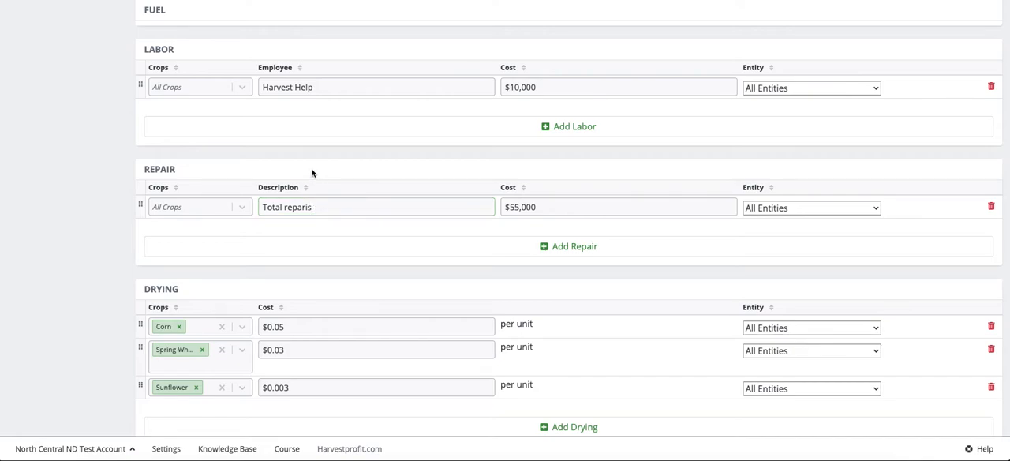
{"action": "scroll", "coordinate": [312, 172], "scroll_direction": "up", "scroll_amount": 1}
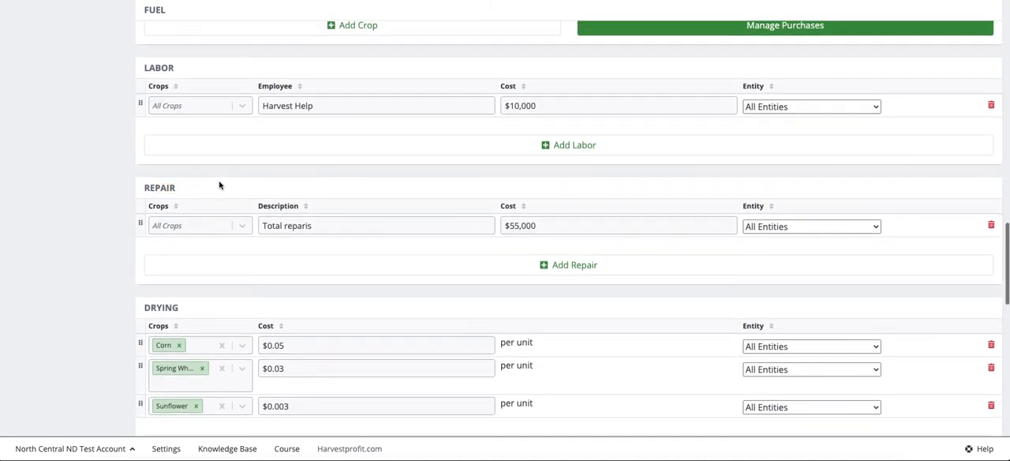
{"action": "scroll", "coordinate": [218, 184], "scroll_direction": "down", "scroll_amount": 1}
{"action": "left_click", "coordinate": [762, 175]}
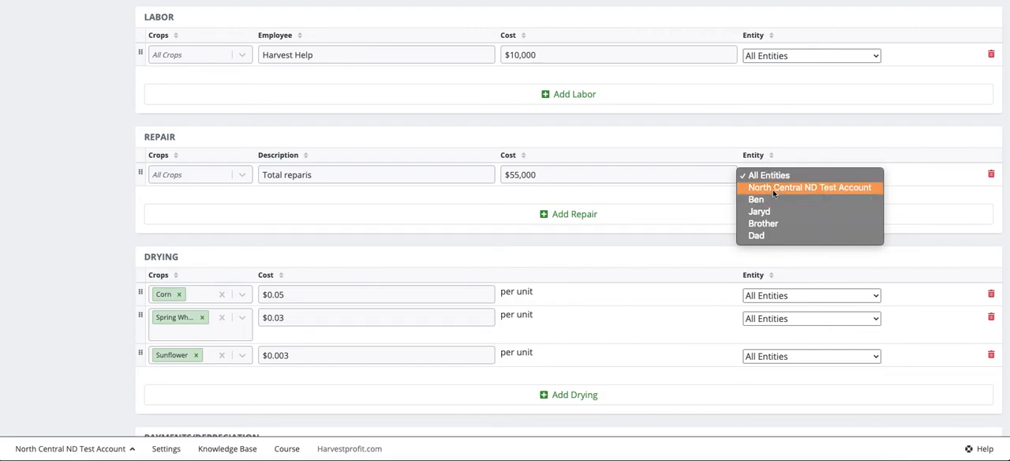
{"action": "left_click", "coordinate": [762, 211]}
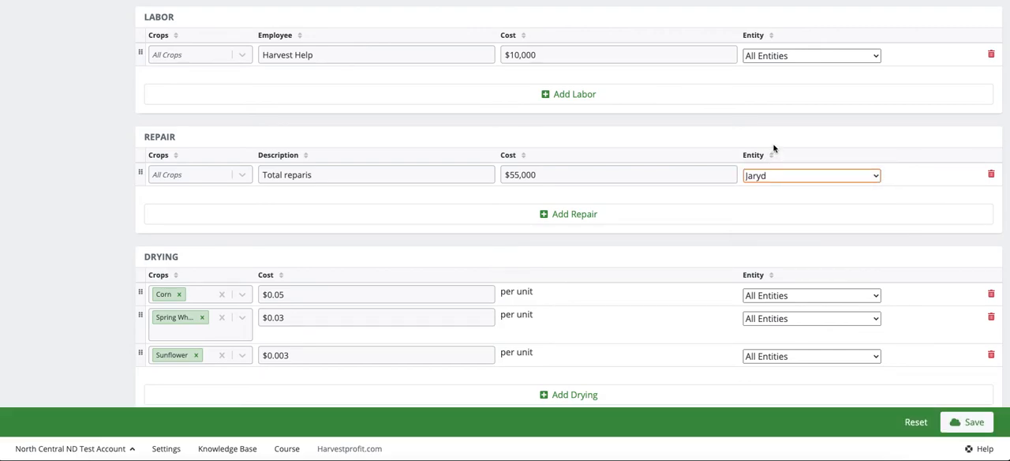
{"action": "left_click", "coordinate": [786, 197]}
{"action": "left_click", "coordinate": [779, 181]}
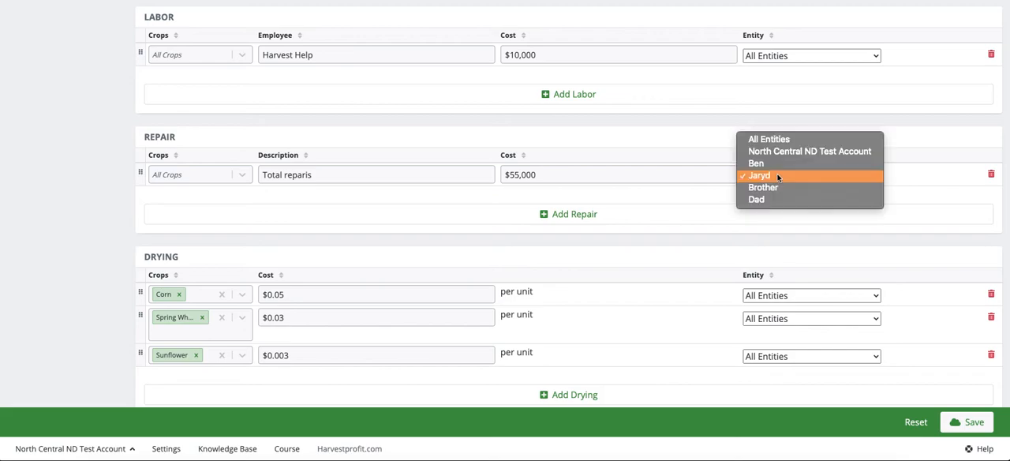
{"action": "left_click", "coordinate": [692, 139]}
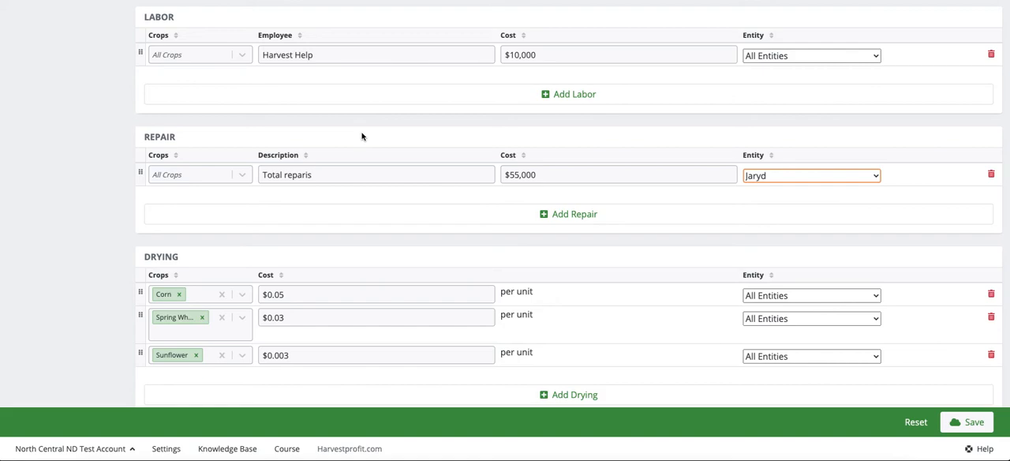
Step: Set the existing repair entry's cost to $50,000 and check its entity choices
{"action": "left_click", "coordinate": [516, 174]}
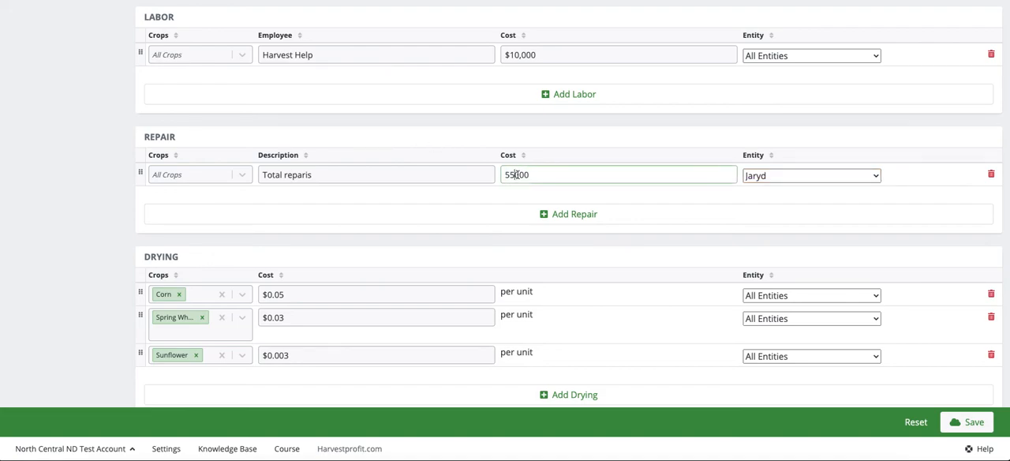
{"action": "key", "text": "BackSpace"}
{"action": "type", "text": "0"}
{"action": "left_click", "coordinate": [552, 133]}
{"action": "left_click", "coordinate": [793, 175]}
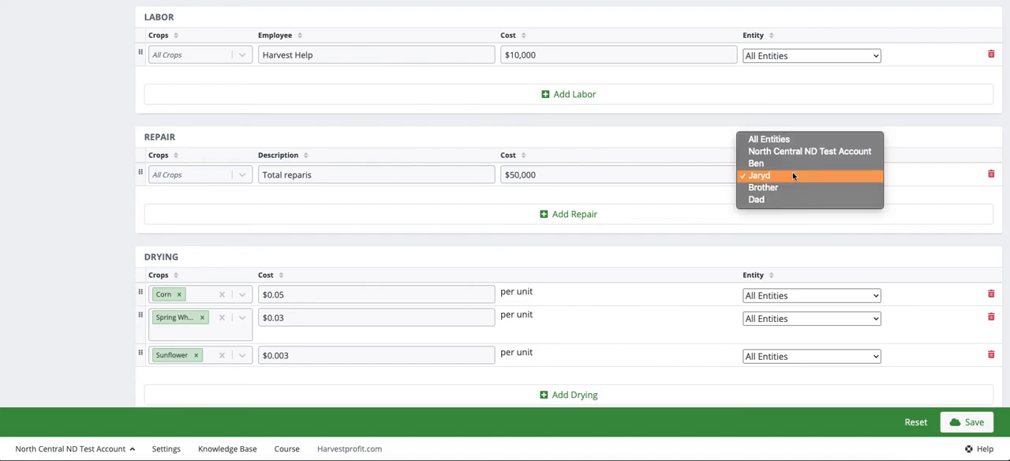
{"action": "left_click", "coordinate": [620, 148]}
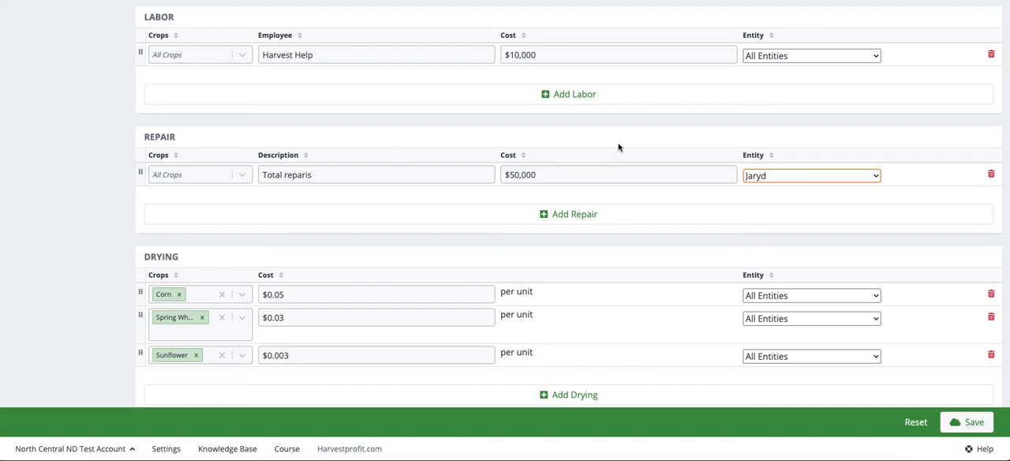
Step: Add a second repair entry described as "Total Reparis" with a cost of $25,000
{"action": "left_click", "coordinate": [575, 215]}
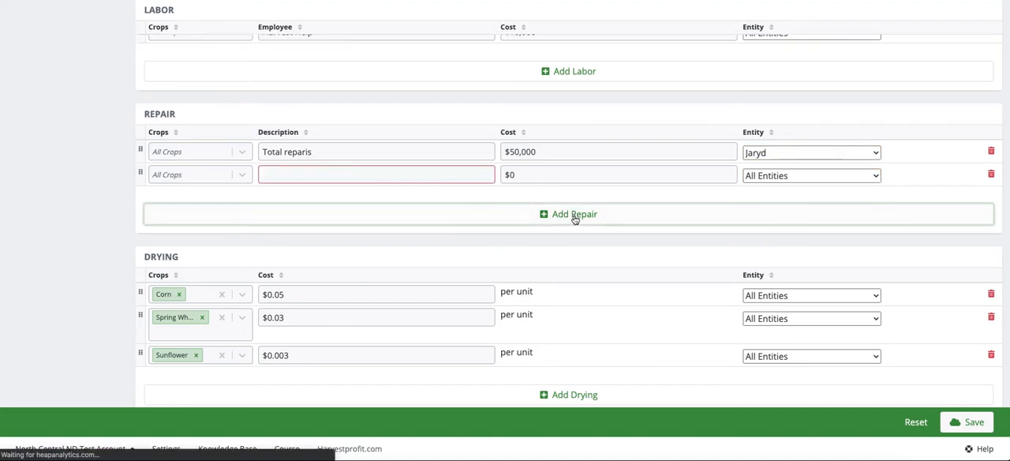
{"action": "left_click", "coordinate": [302, 178]}
{"action": "type", "text": "Total R"}
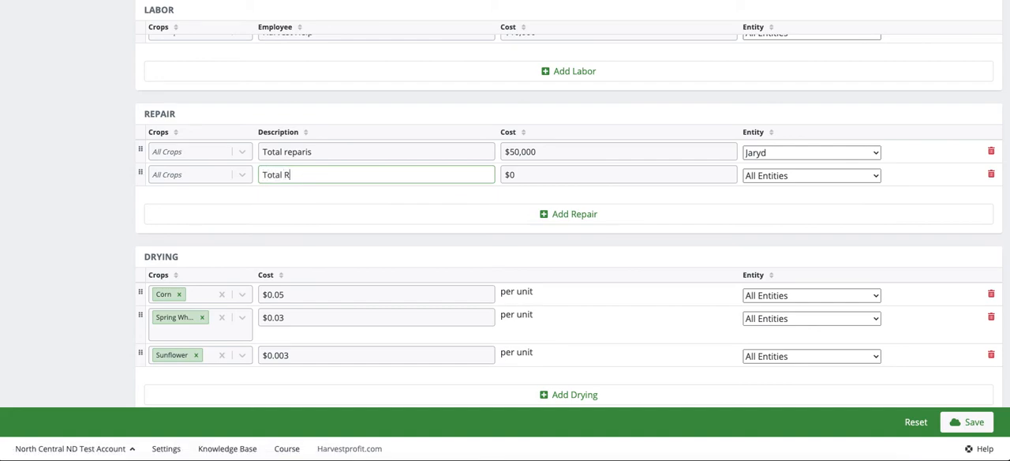
{"action": "type", "text": "eparis"}
{"action": "key", "text": "Tab"}
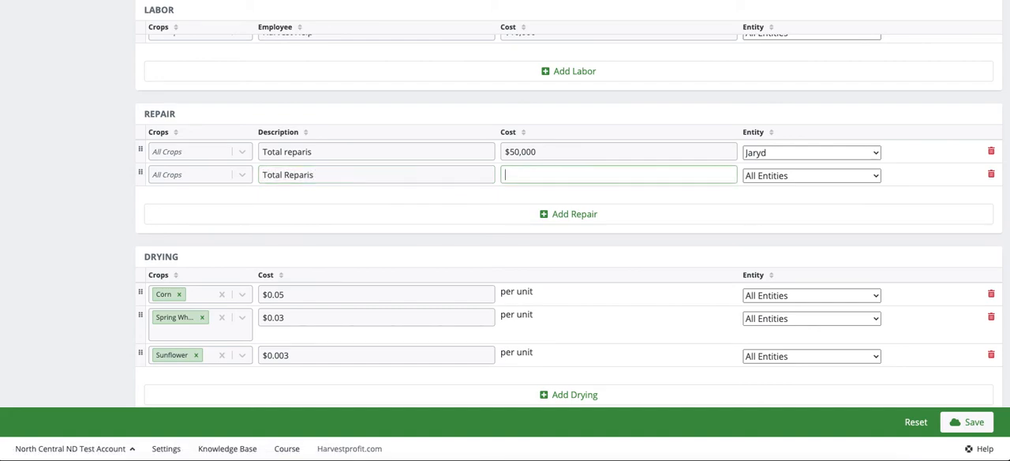
{"action": "type", "text": "25000"}
Step: Set the first repair entry's cost to $25,000
{"action": "left_click_drag", "start_coordinate": [607, 151], "coordinate": [452, 150]}
{"action": "type", "text": "2500"}
{"action": "left_click", "coordinate": [832, 187]}
Step: Assign the second repair entry to Dad and the first repair entry to Brother
{"action": "left_click", "coordinate": [788, 175]}
{"action": "left_click", "coordinate": [773, 235]}
{"action": "left_click", "coordinate": [773, 154]}
{"action": "left_click", "coordinate": [772, 164]}
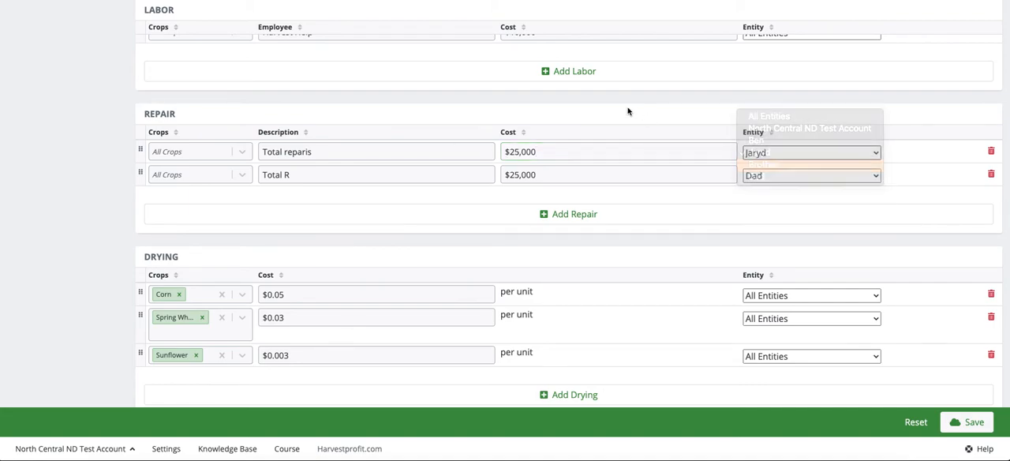
{"action": "left_click", "coordinate": [346, 172]}
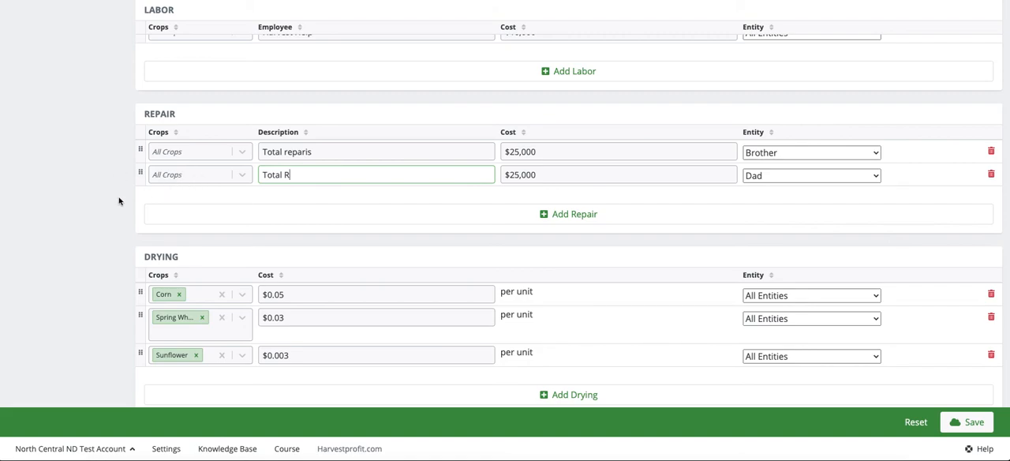
Step: Examine which input categories, from Fertilizer through Misc Revenue, offer an entity assignment for their costs
{"action": "scroll", "coordinate": [109, 206], "scroll_direction": "down", "scroll_amount": 15}
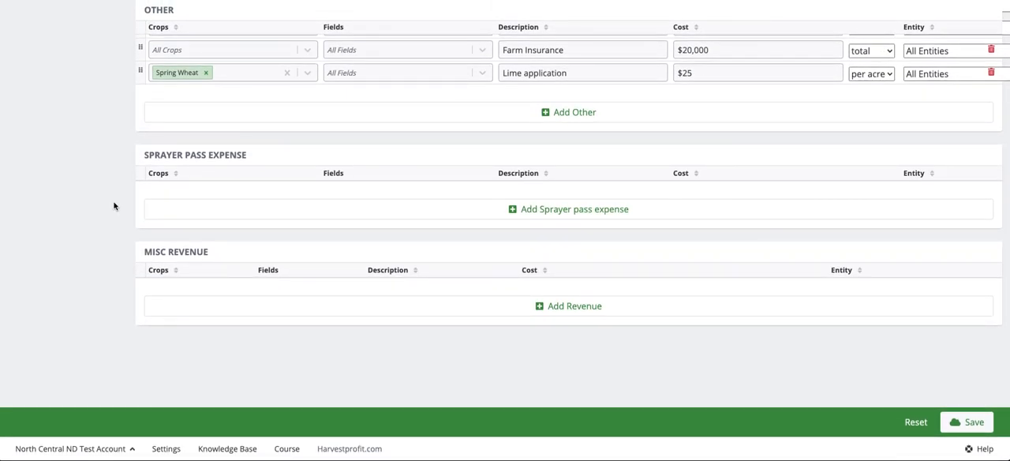
{"action": "scroll", "coordinate": [111, 206], "scroll_direction": "up", "scroll_amount": 15}
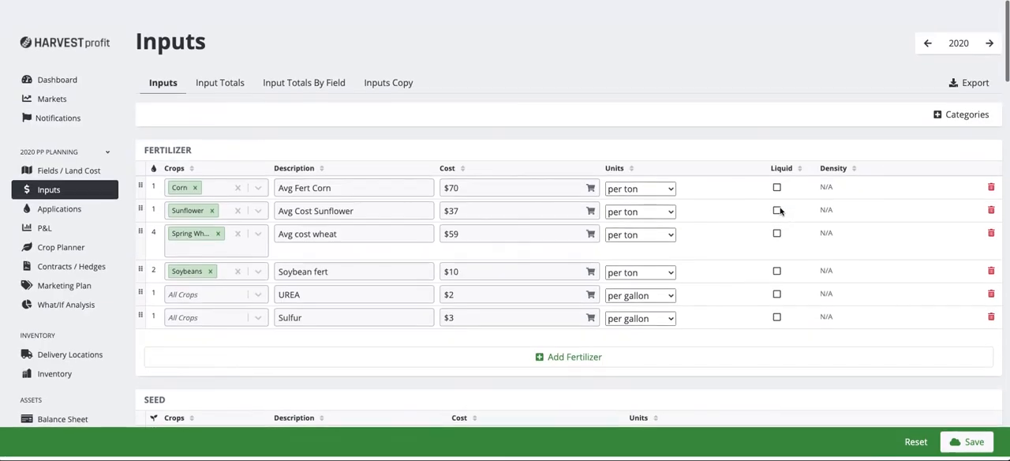
{"action": "scroll", "coordinate": [778, 211], "scroll_direction": "down", "scroll_amount": 3}
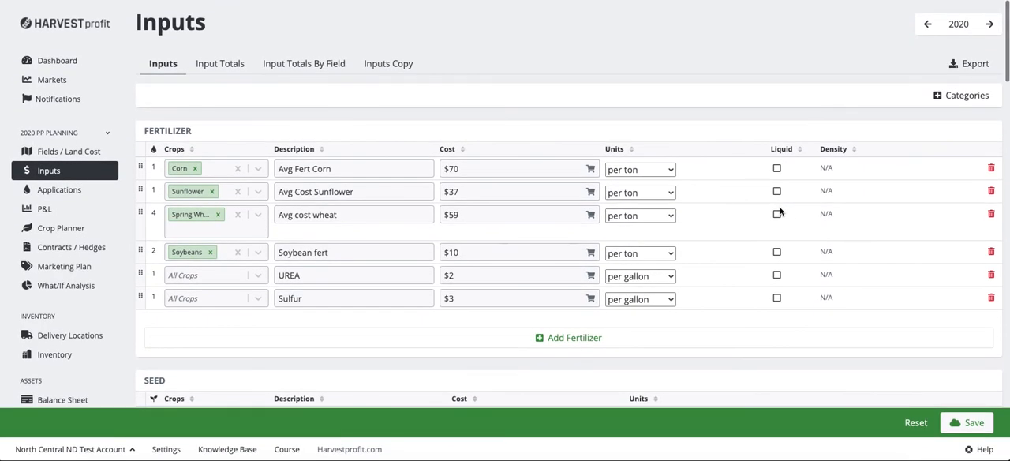
{"action": "scroll", "coordinate": [461, 221], "scroll_direction": "up", "scroll_amount": 1}
{"action": "scroll", "coordinate": [461, 221], "scroll_direction": "up", "scroll_amount": 1}
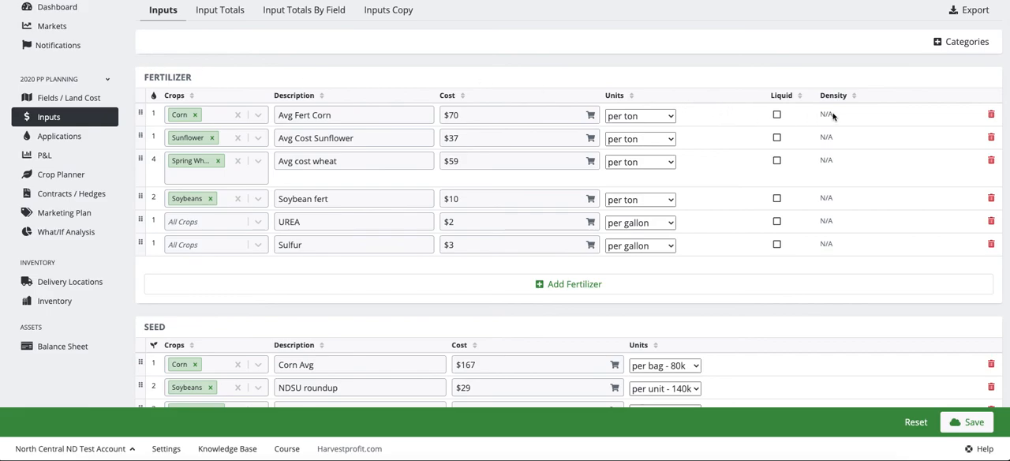
{"action": "scroll", "coordinate": [552, 99], "scroll_direction": "down", "scroll_amount": 10}
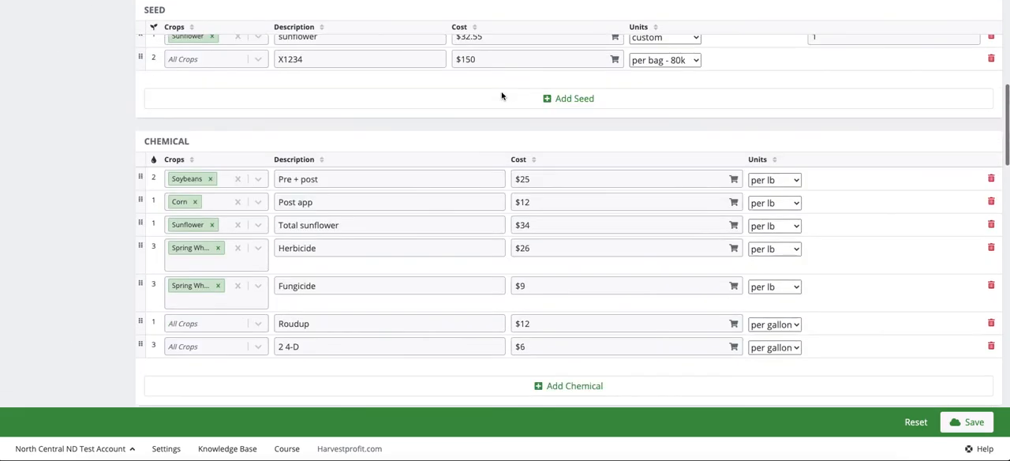
{"action": "scroll", "coordinate": [504, 95], "scroll_direction": "down", "scroll_amount": 3}
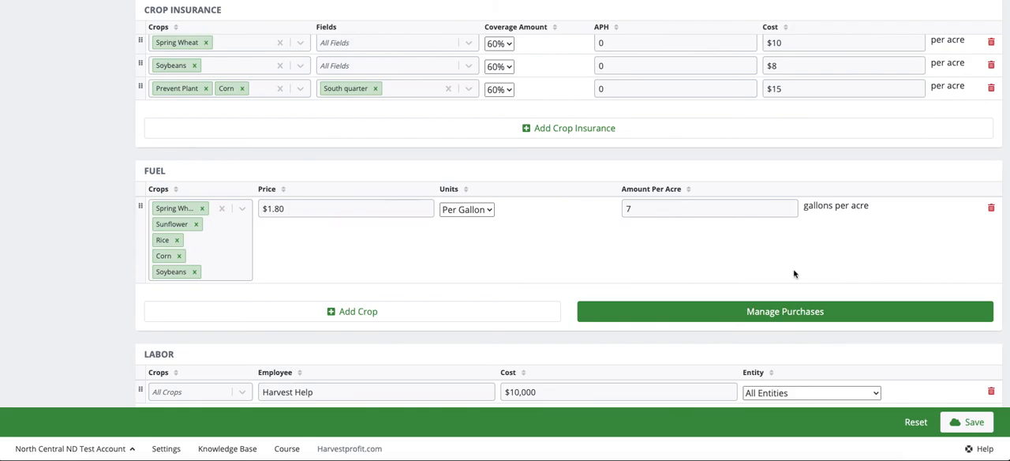
{"action": "scroll", "coordinate": [702, 231], "scroll_direction": "up", "scroll_amount": 1}
{"action": "scroll", "coordinate": [702, 231], "scroll_direction": "up", "scroll_amount": 15}
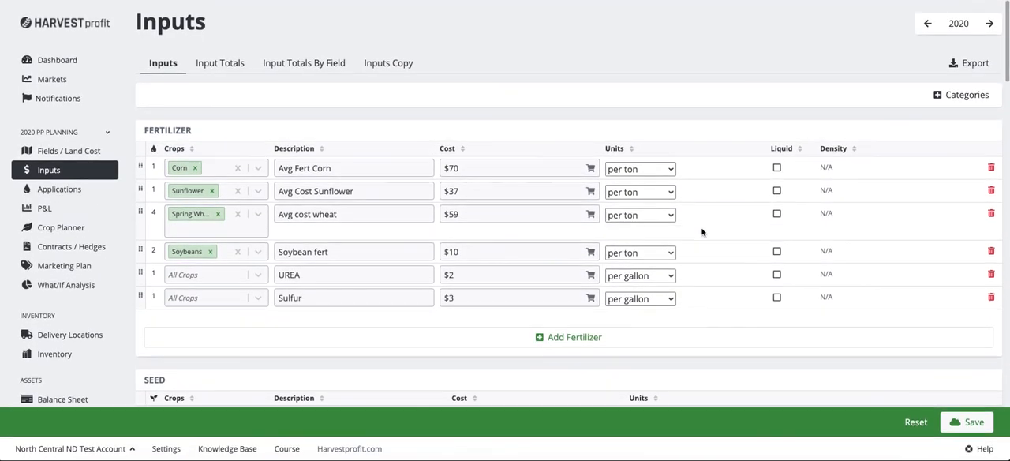